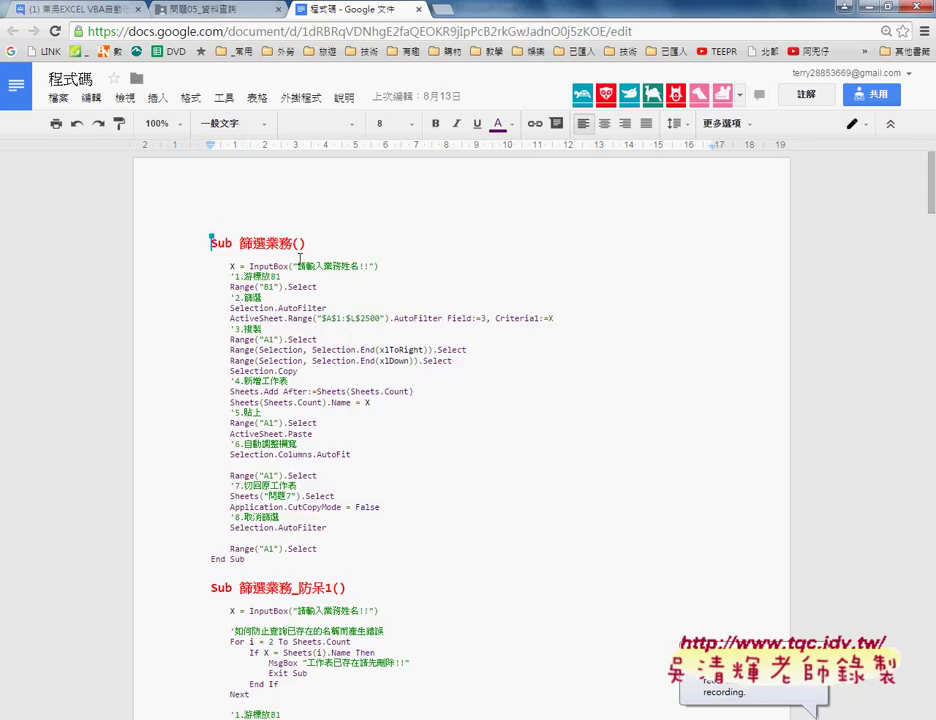
- Review the original 篩選業務 macro and the existing-sheet check loop in 篩選業務_防呆1
left_click_drag(320, 549, 210, 472)
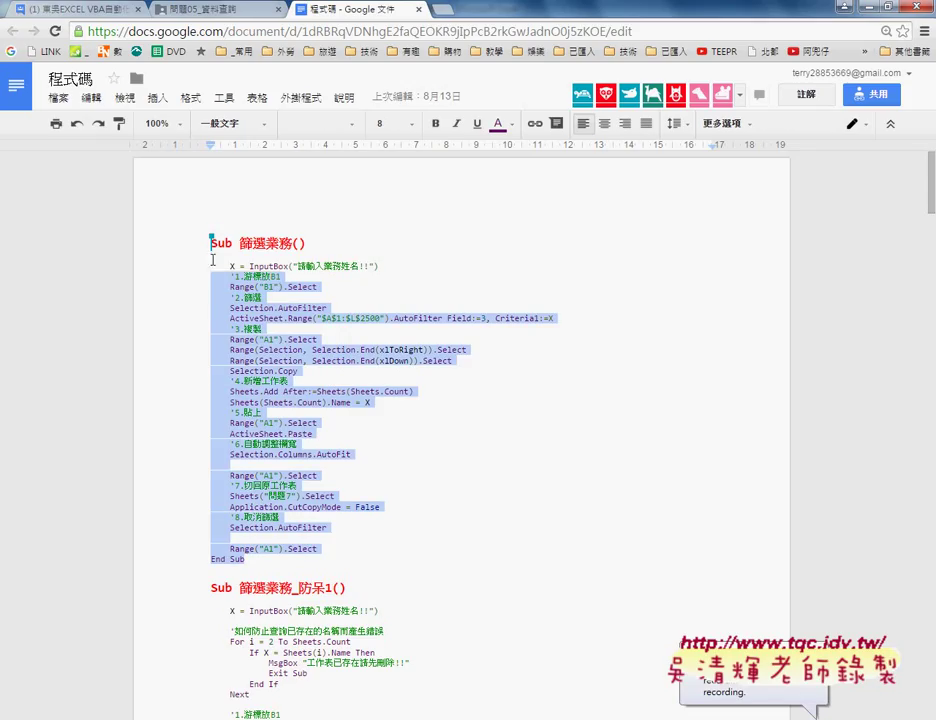
left_click_drag(207, 397, 286, 245)
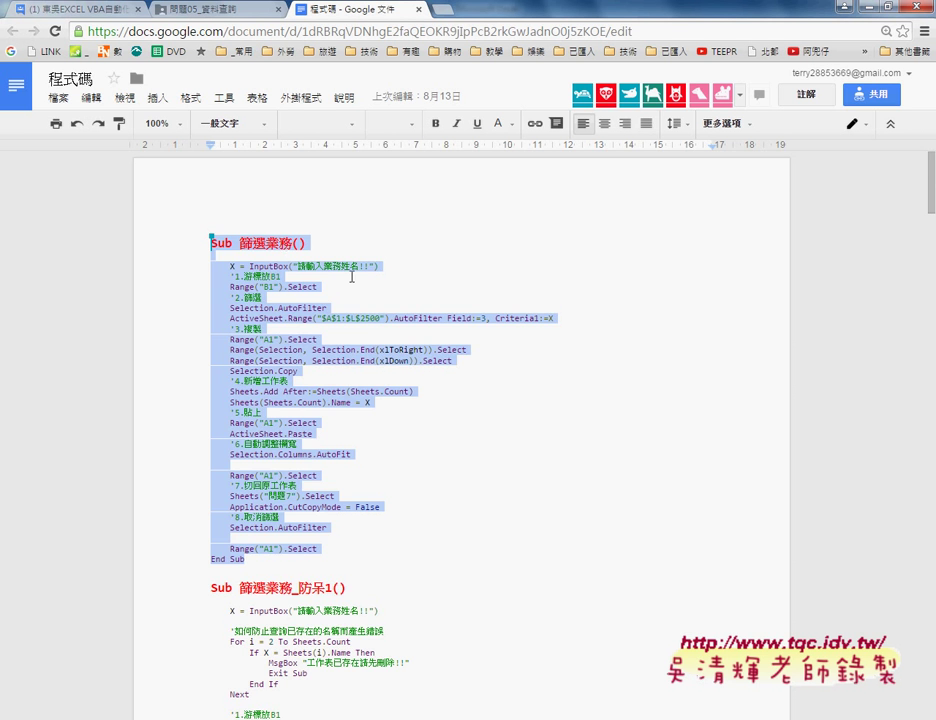
scroll(360, 270, "down", 2)
scroll(378, 268, "down", 1)
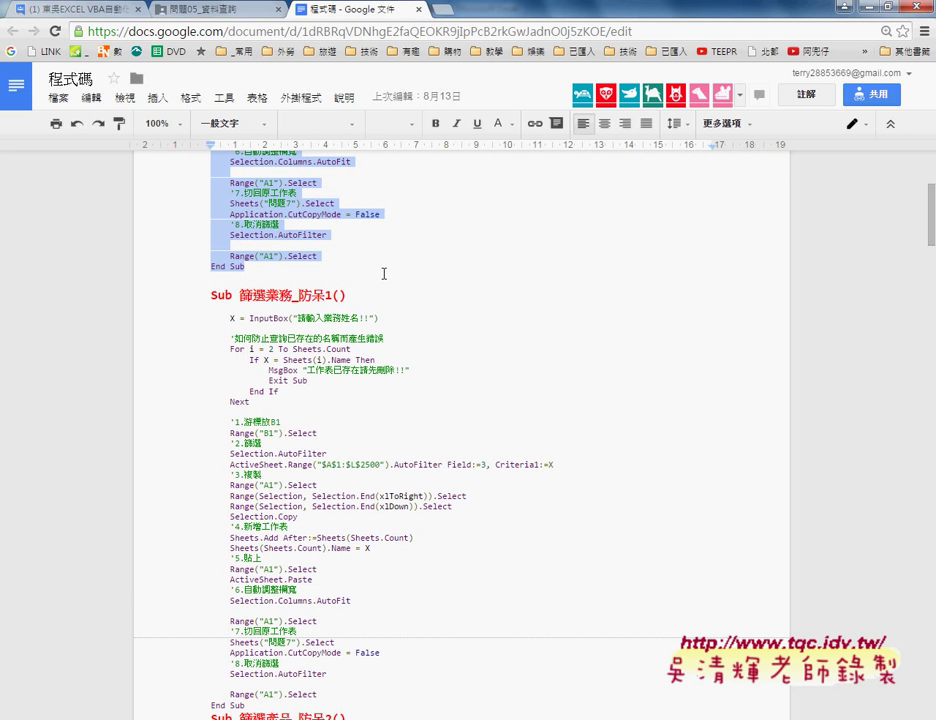
left_click_drag(298, 296, 333, 296)
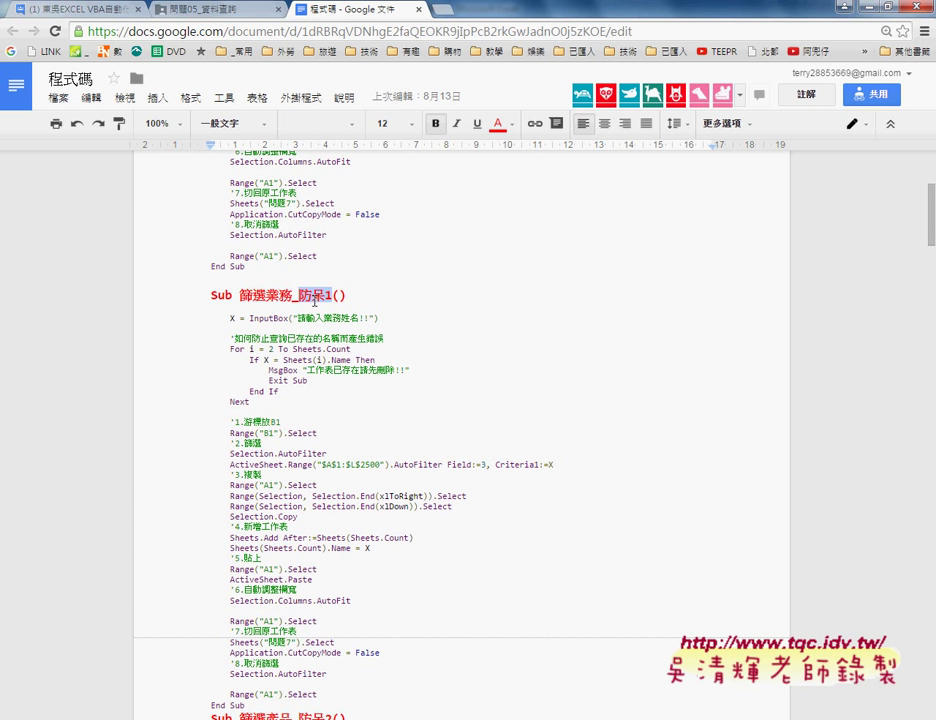
left_click_drag(298, 296, 326, 295)
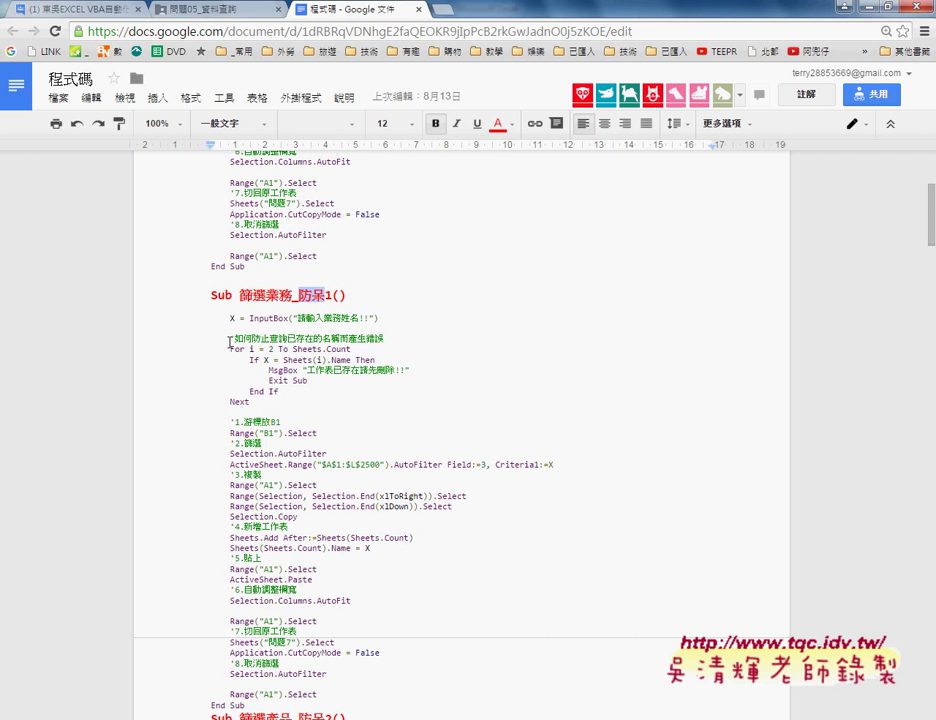
mouse_move(229, 338)
left_mouse_down()
mouse_move(287, 382)
mouse_move(290, 402)
left_mouse_up()
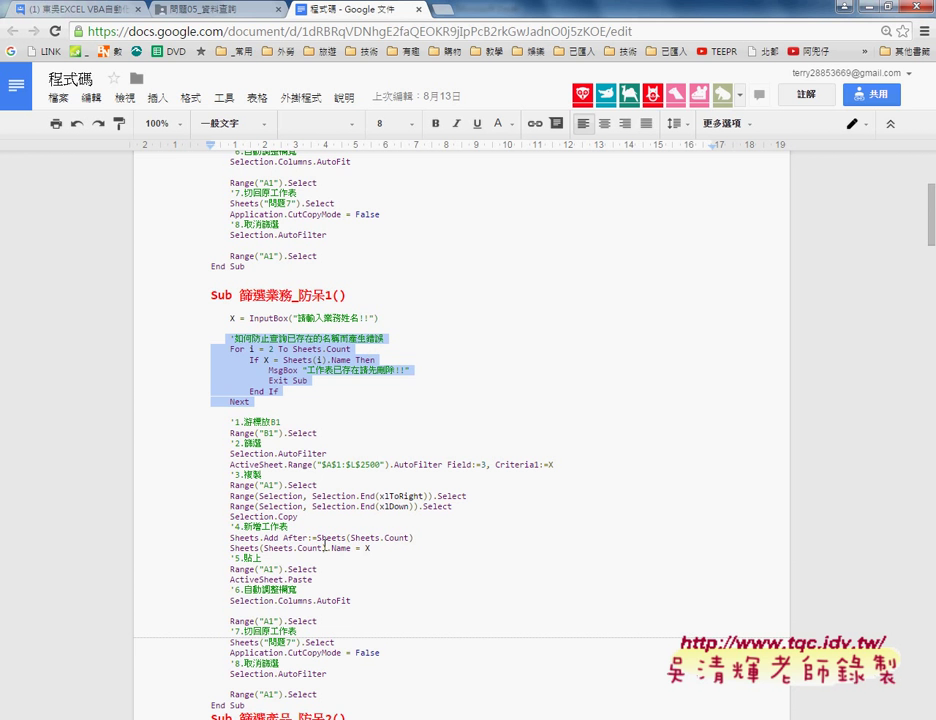
- Bring up workbook 問題05, view the 小咪 sheet, then return to the sales data sheet
left_click(337, 719)
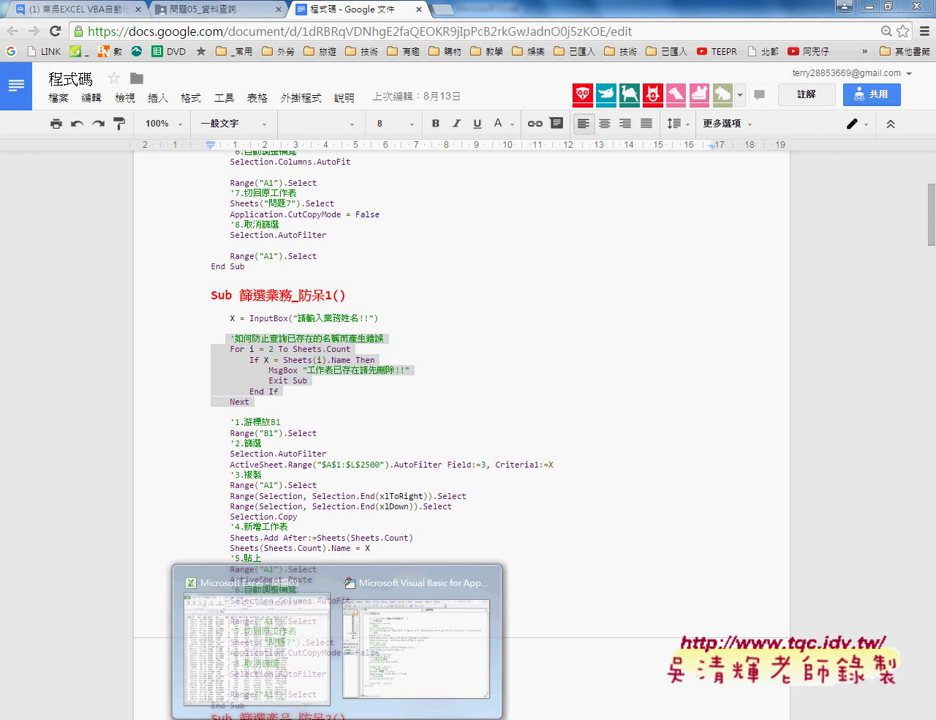
left_click(255, 610)
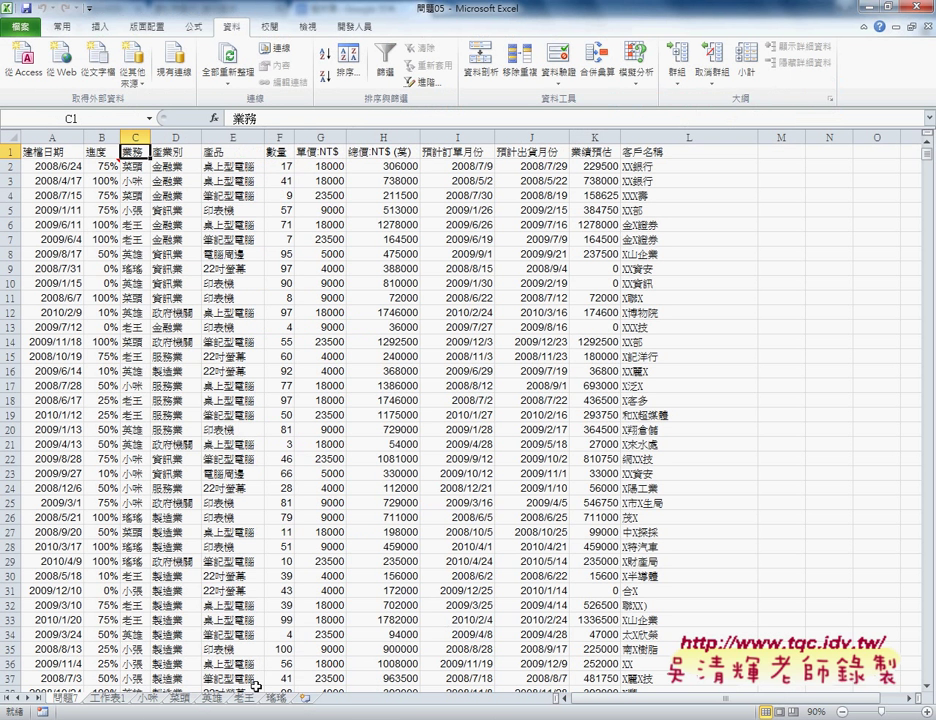
left_click(147, 699)
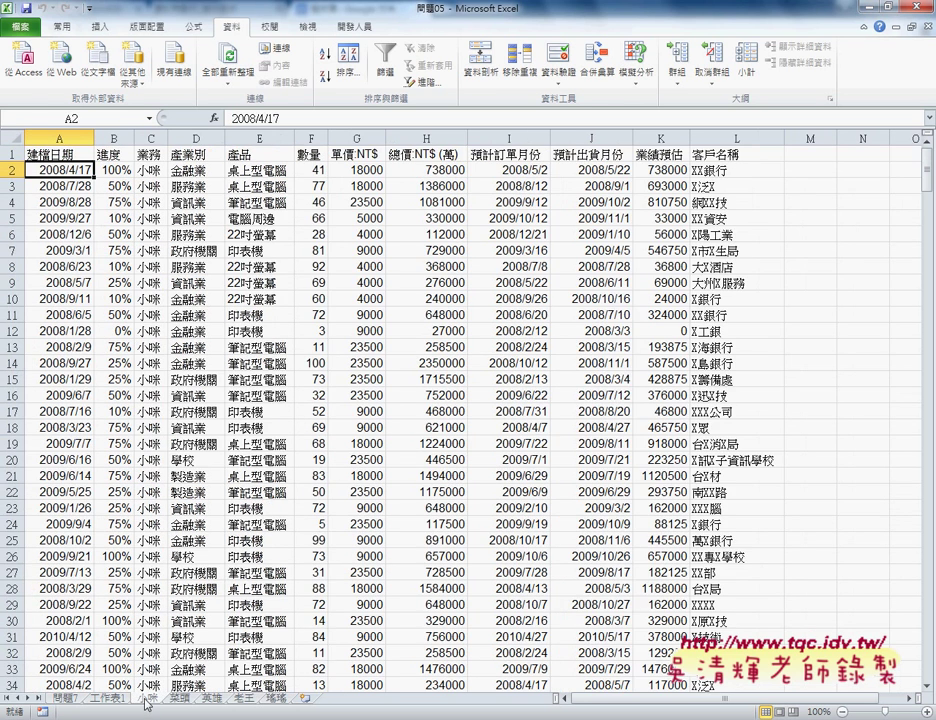
key("ctrl+Page_Up")
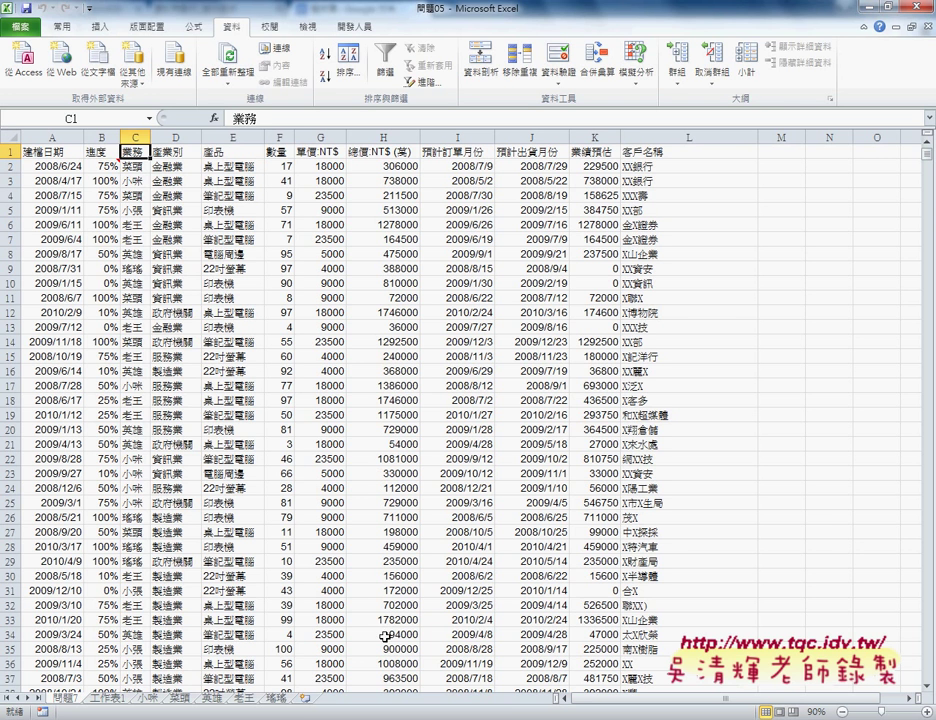
- In the 程式碼 document, highlight the loop range, the Sheets(i) condition and the InputBox variable X
left_click(312, 640)
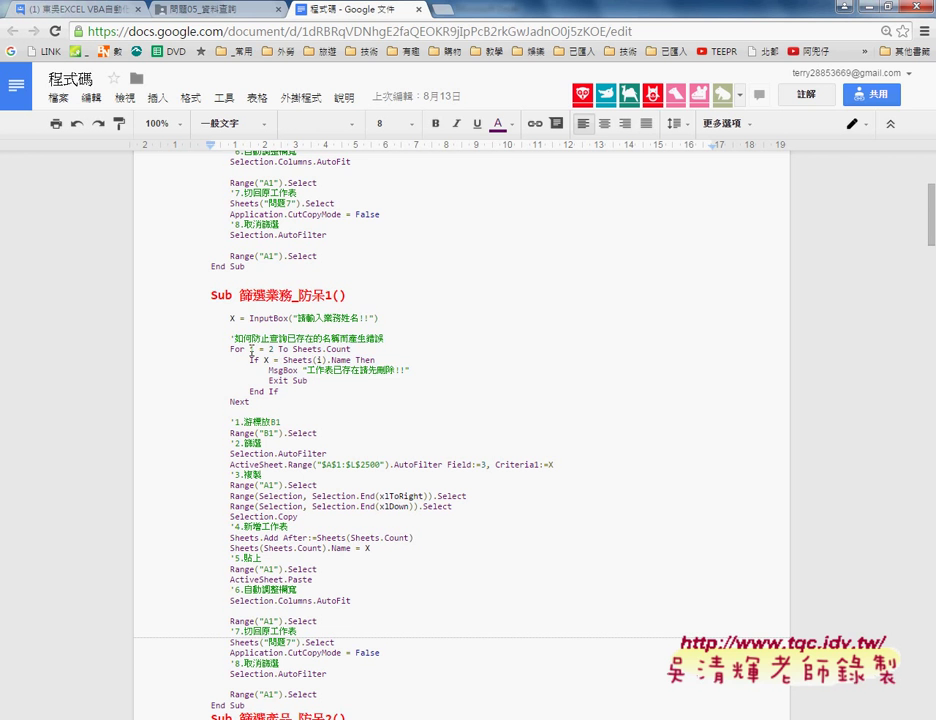
left_click_drag(249, 349, 352, 349)
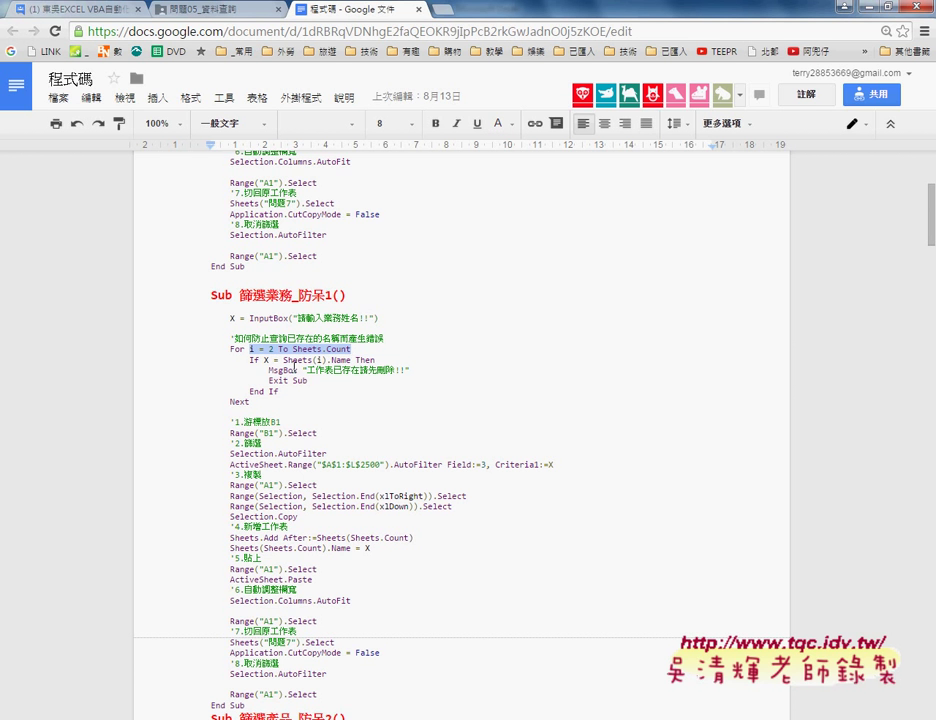
left_click_drag(263, 360, 351, 360)
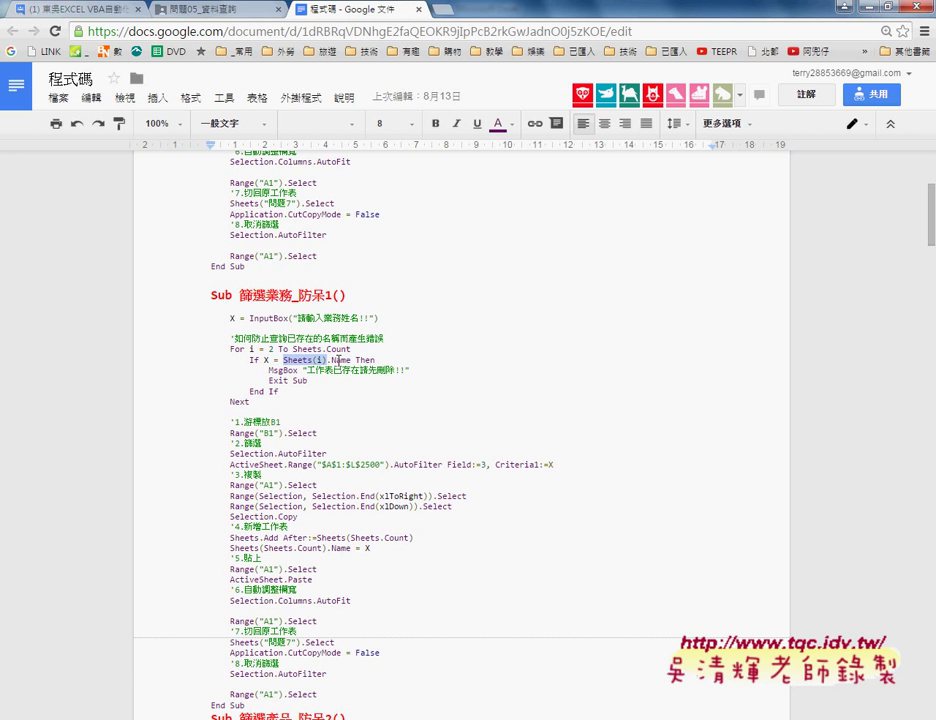
double_click(266, 360)
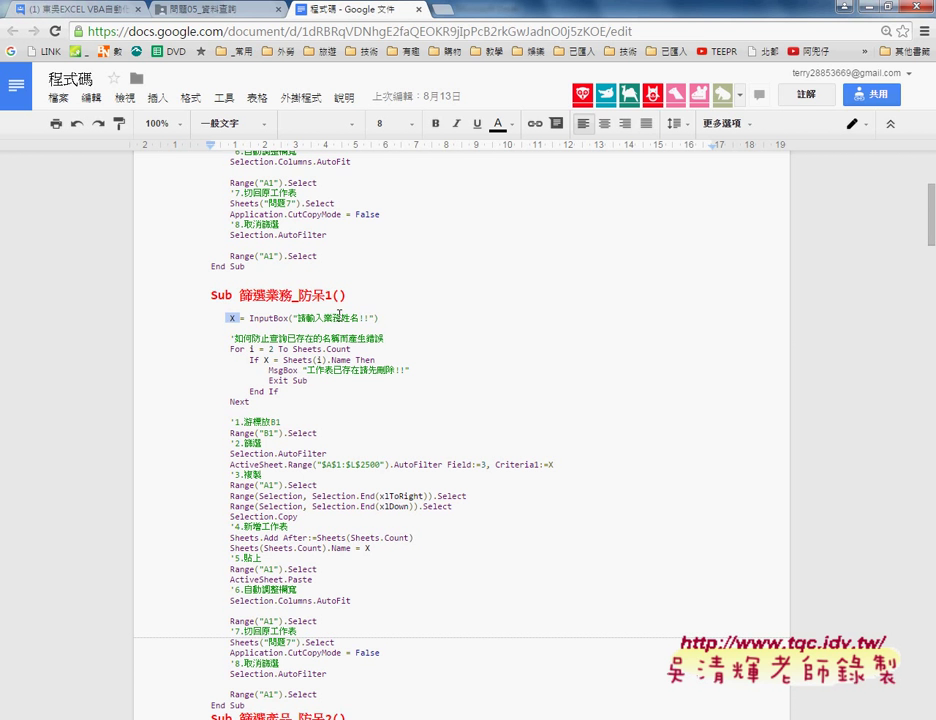
left_click_drag(380, 318, 238, 318)
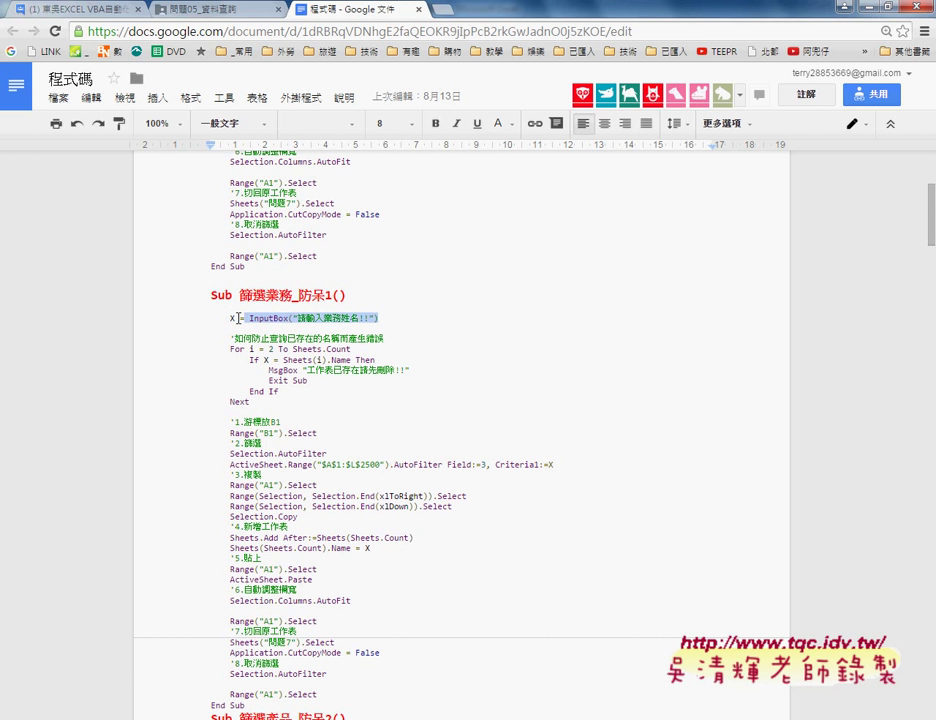
left_click(231, 318)
- Walk through the loop start 2, the If X = Sheets(i).Name line, the MsgBox and the whole check block
left_click(235, 350)
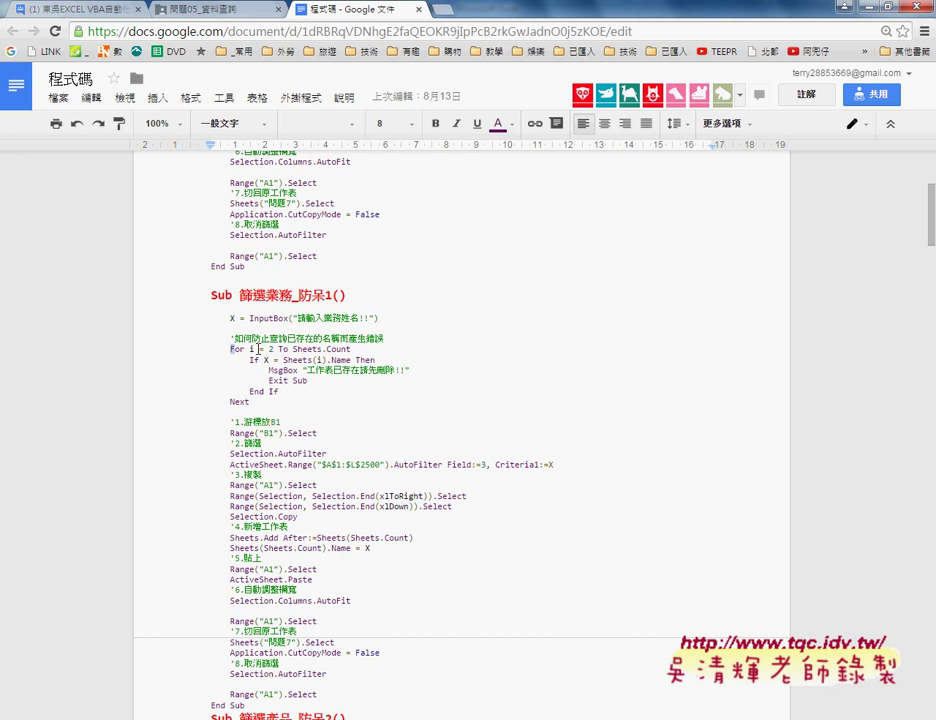
double_click(270, 349)
left_click_drag(249, 360, 378, 361)
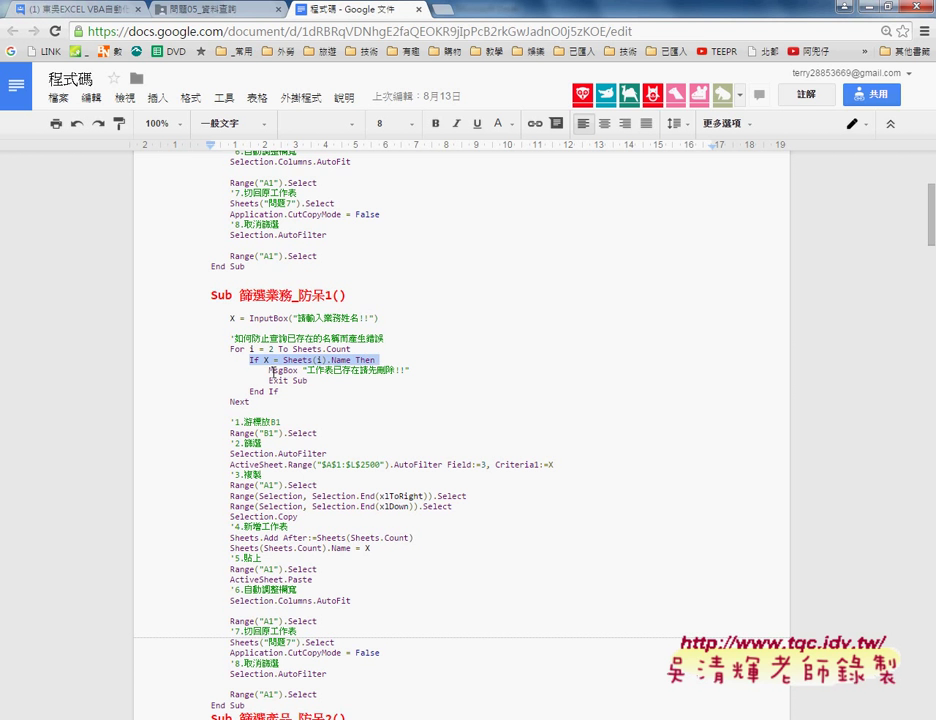
left_click_drag(268, 370, 425, 372)
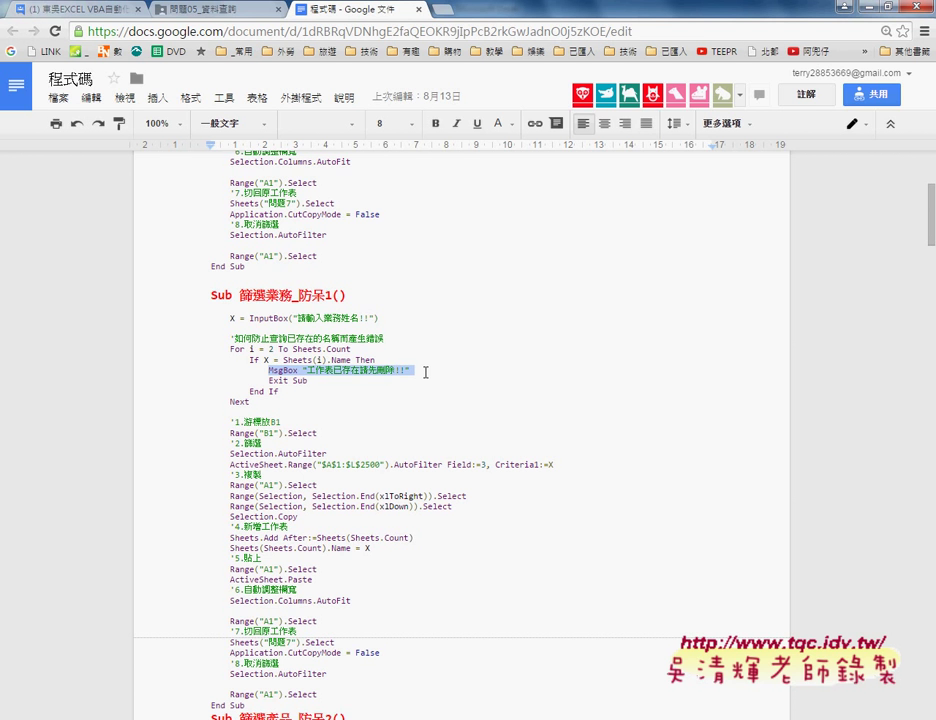
left_click_drag(250, 401, 201, 340)
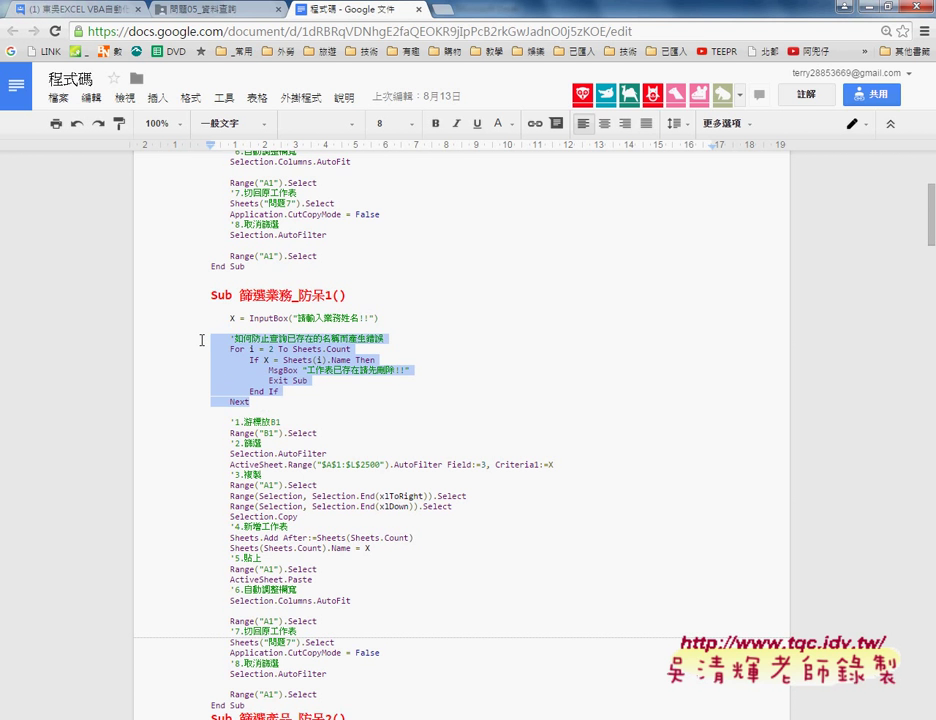
left_click_drag(268, 371, 414, 372)
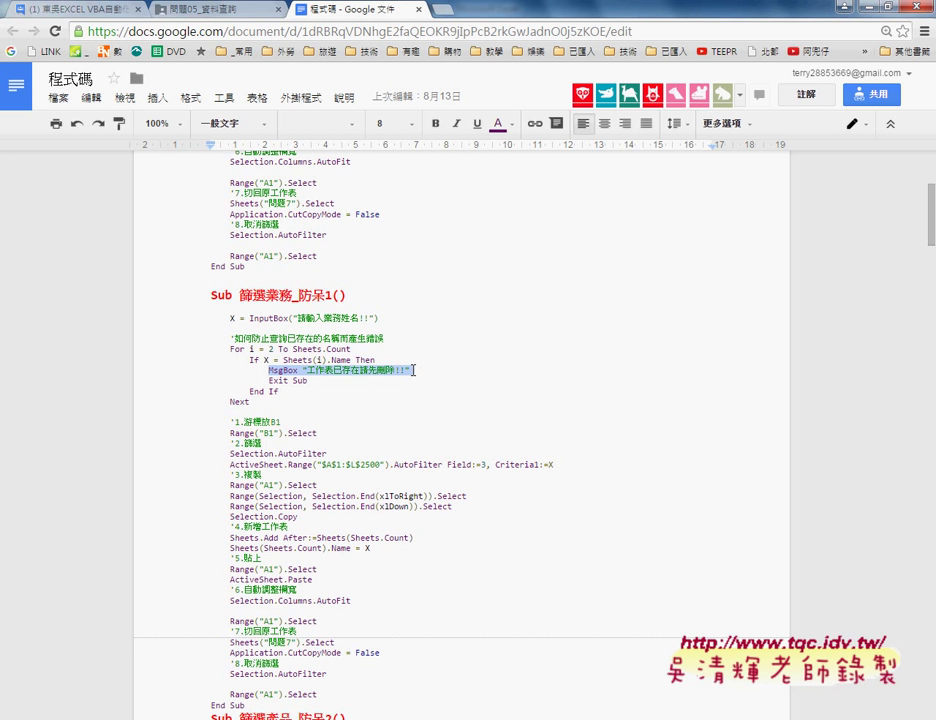
scroll(312, 380, "down", 1)
left_click_drag(308, 307, 268, 307)
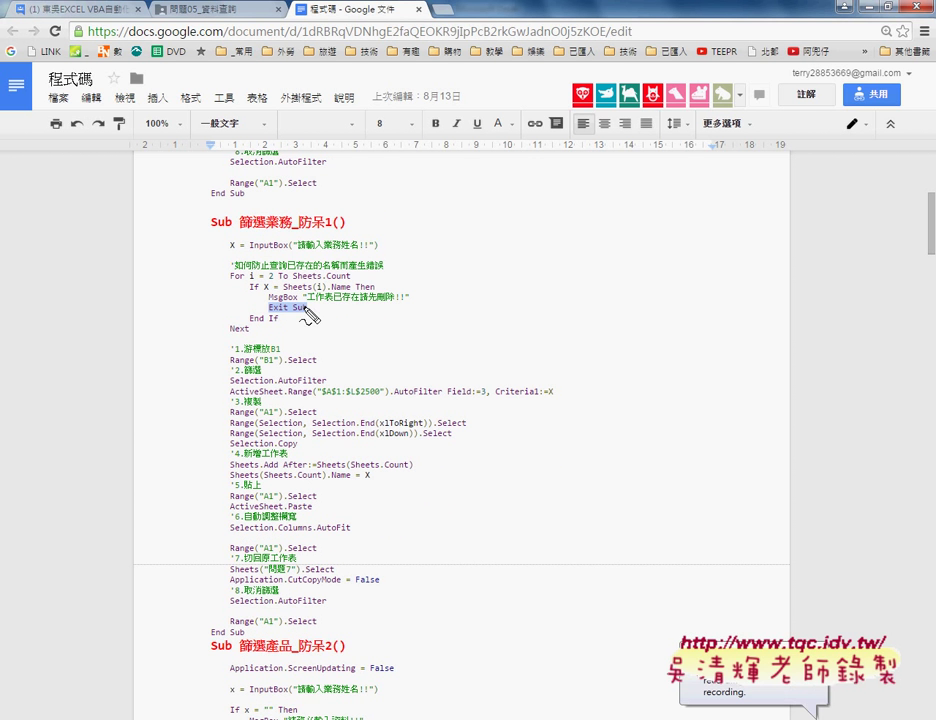
mouse_move(300, 315)
left_mouse_down()
mouse_move(264, 315)
mouse_move(300, 303)
mouse_move(310, 312)
mouse_move(262, 313)
mouse_move(114, 360)
mouse_move(178, 622)
mouse_move(172, 600)
mouse_move(200, 606)
mouse_move(182, 626)
left_mouse_up()
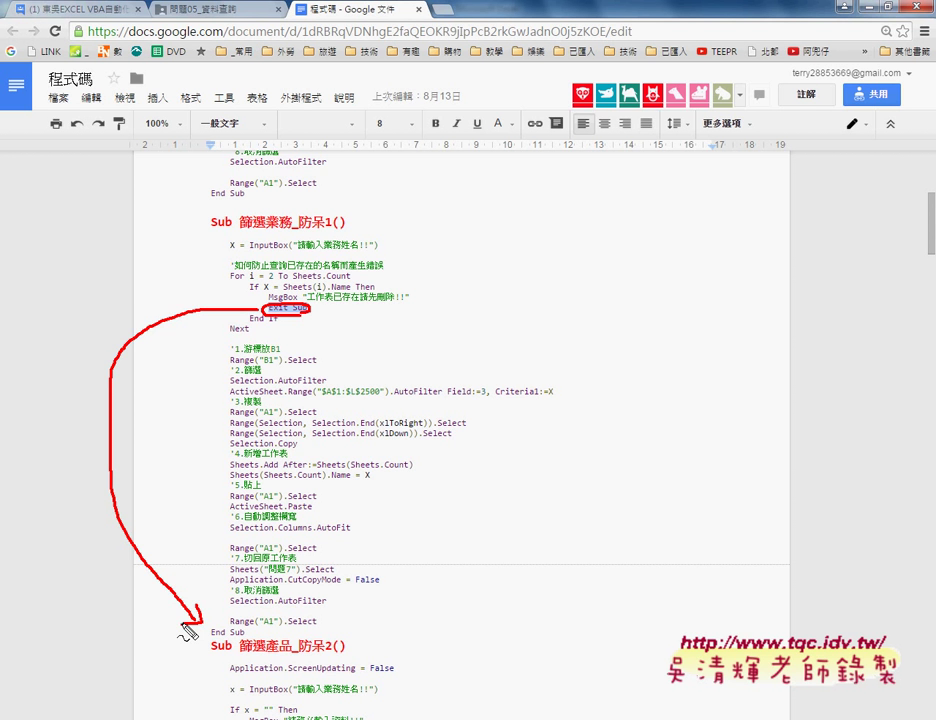
key("Escape")
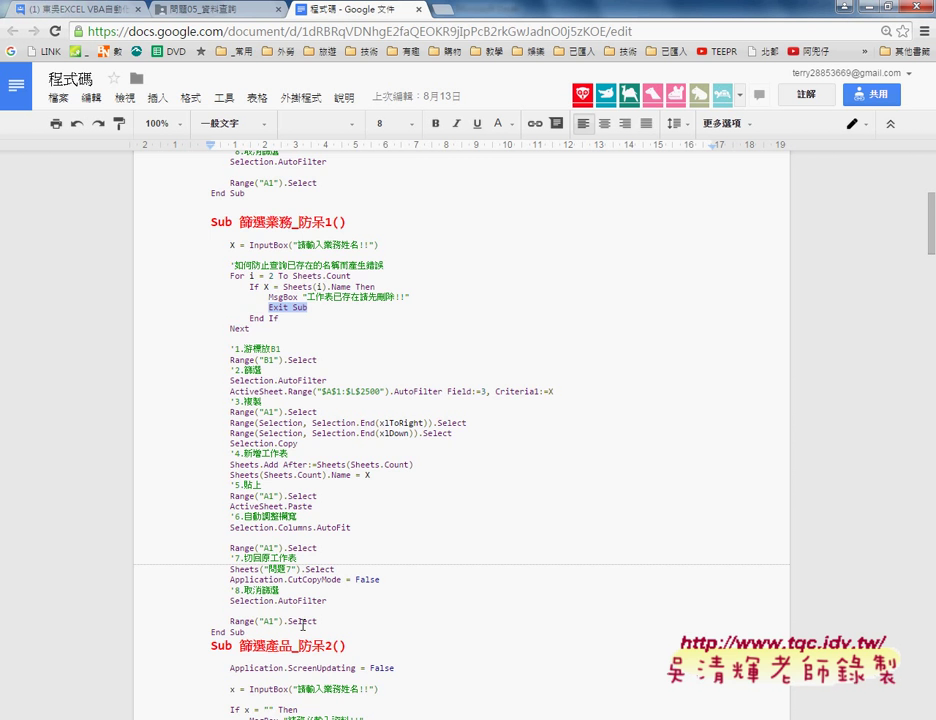
scroll(395, 554, "down", 2)
- Review the MsgBox warning line and the If x = "" empty-input check in 篩選產品_防呆2
scroll(396, 530, "up", 1)
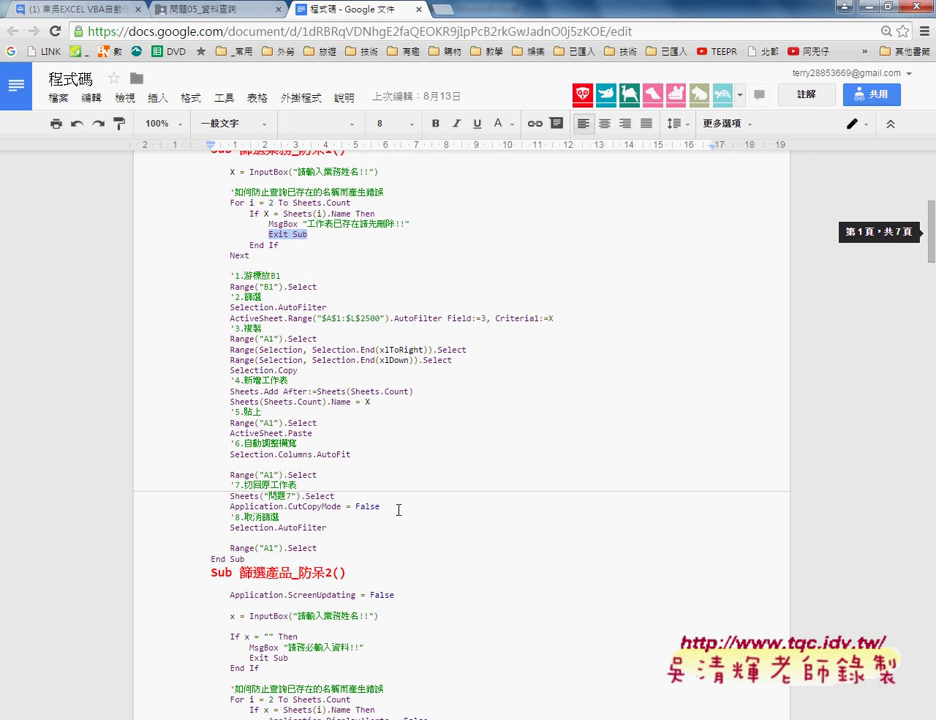
left_click_drag(269, 224, 417, 226)
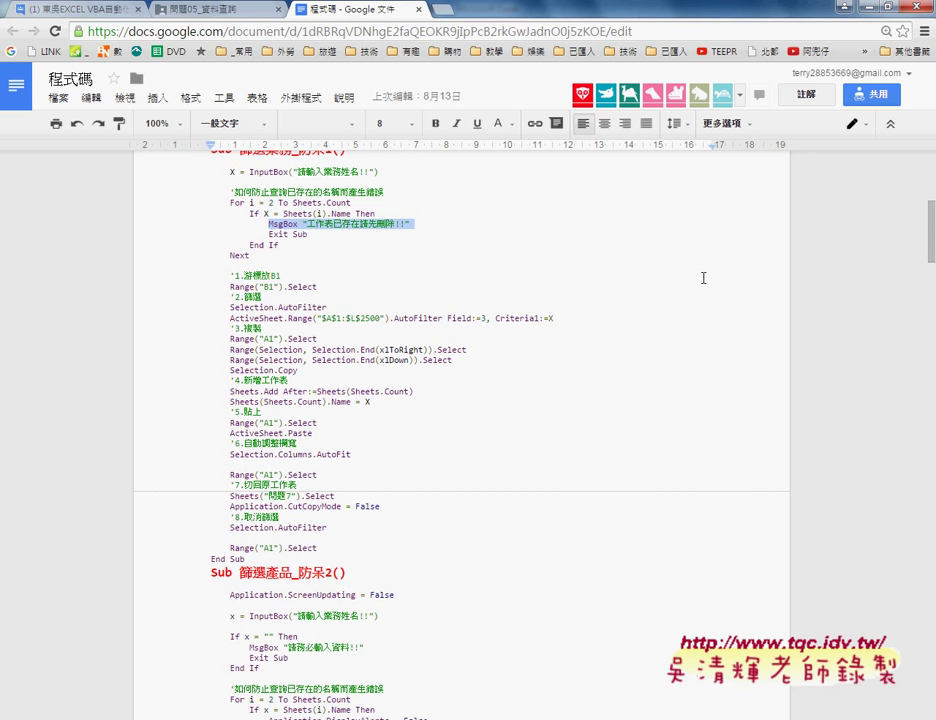
scroll(397, 321, "down", 2)
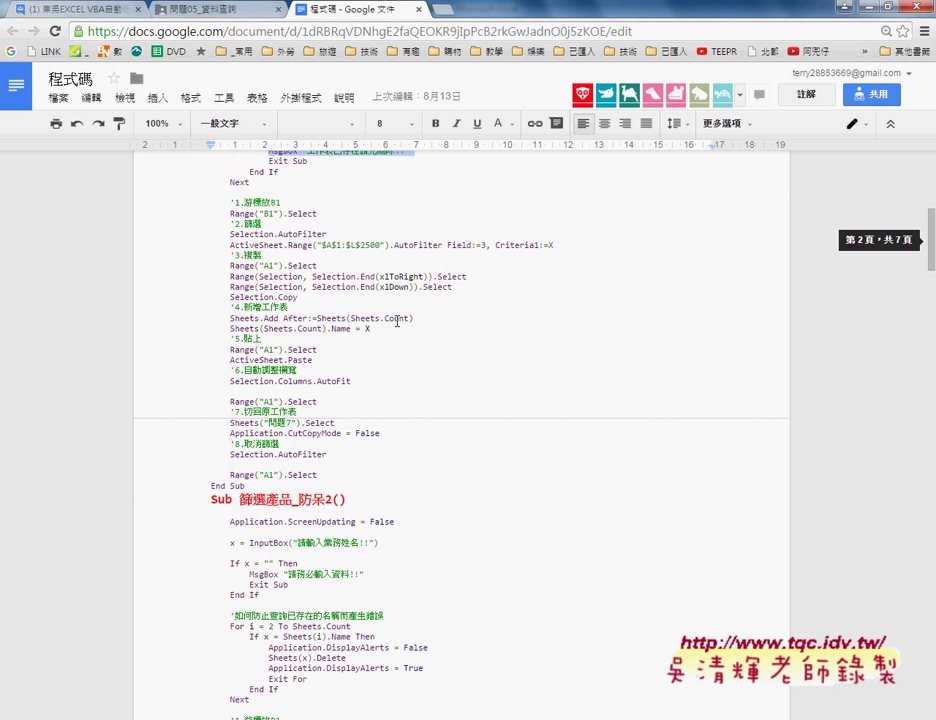
scroll(397, 321, "down", 5)
scroll(397, 321, "down", 3)
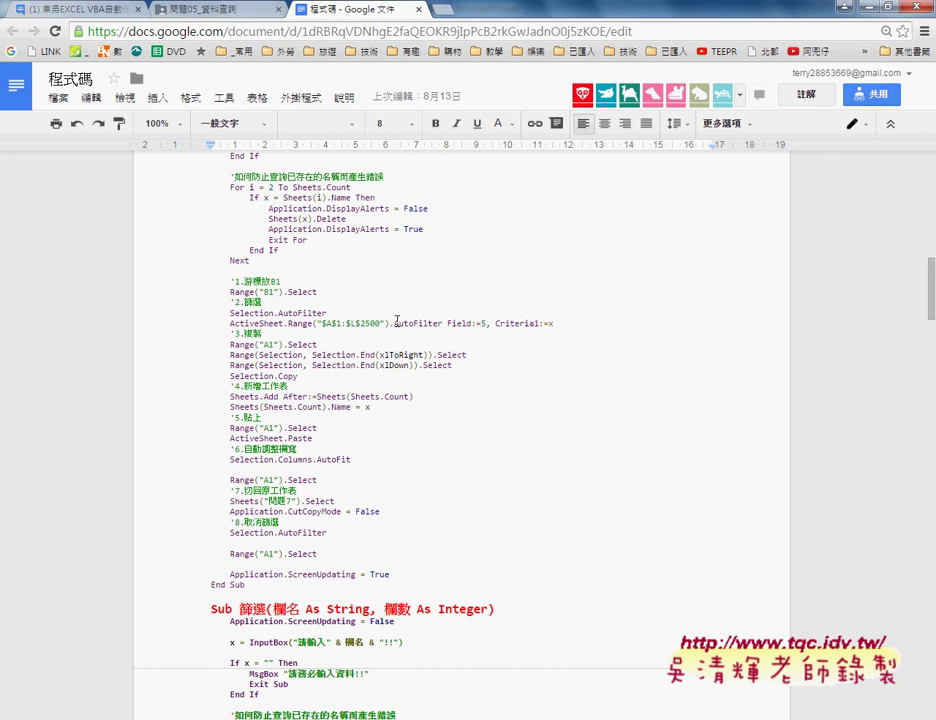
scroll(397, 321, "down", 4)
scroll(397, 321, "down", 6)
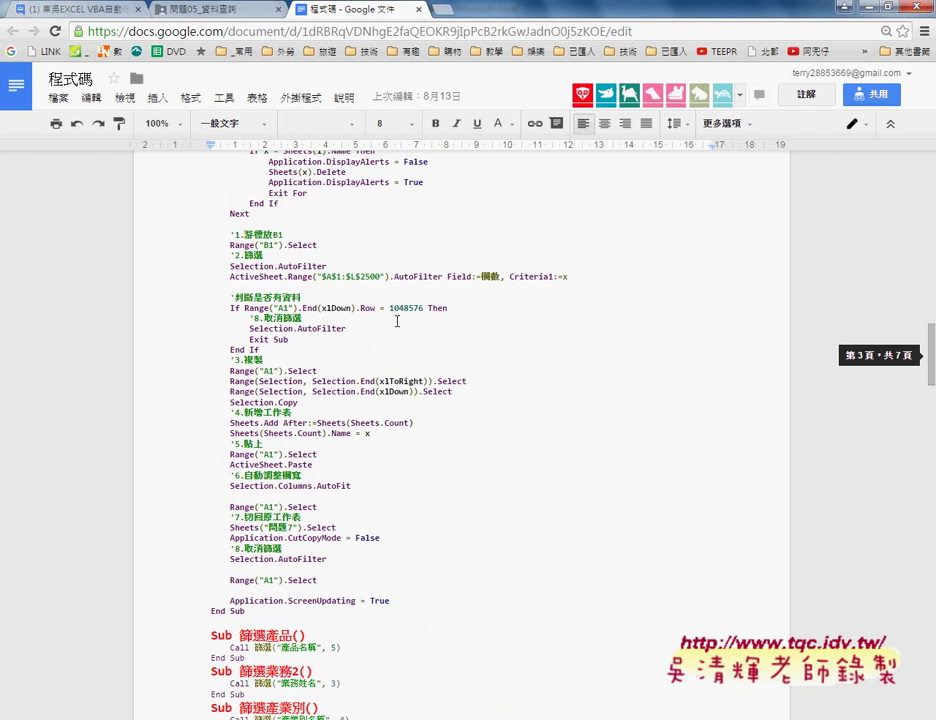
scroll(397, 321, "down", 1)
scroll(397, 321, "down", 5)
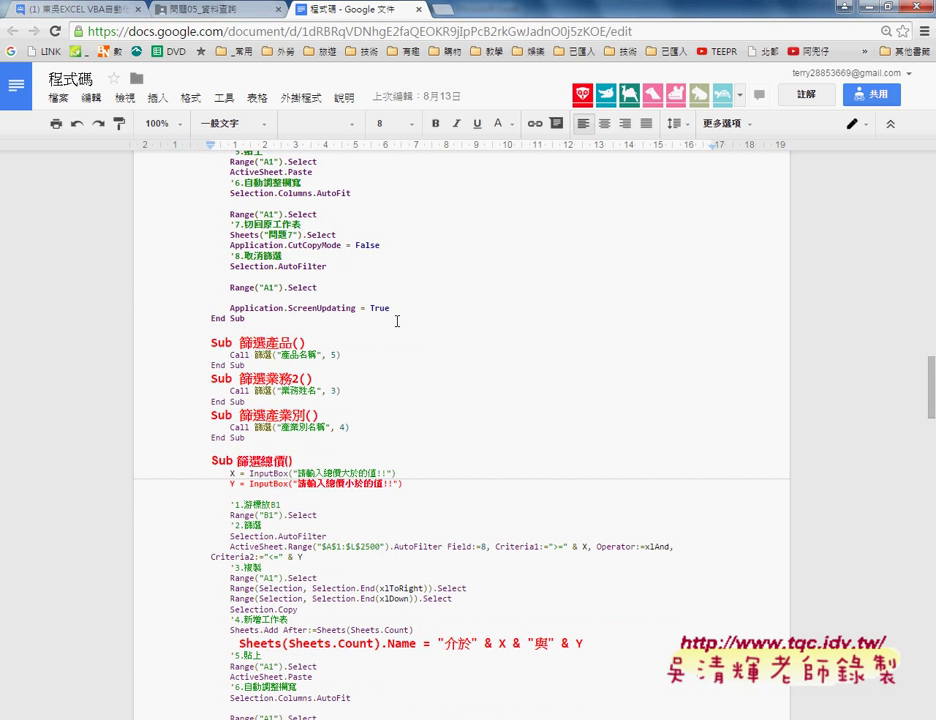
scroll(397, 321, "down", 3)
scroll(397, 321, "up", 2)
scroll(397, 321, "up", 8)
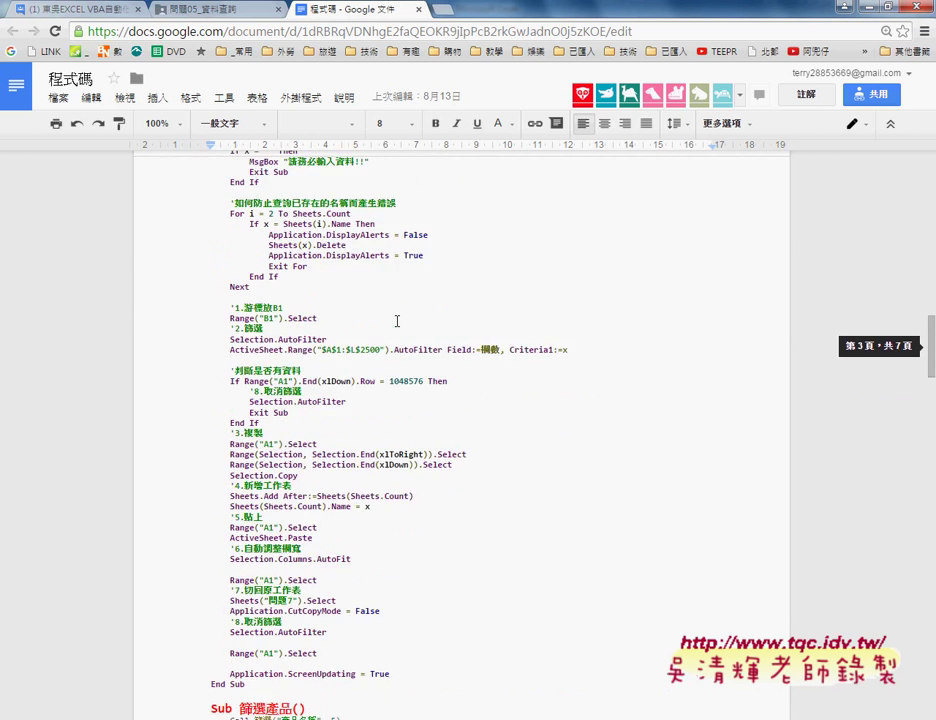
scroll(397, 321, "up", 8)
scroll(397, 321, "up", 5)
scroll(397, 321, "up", 2)
scroll(397, 321, "up", 6)
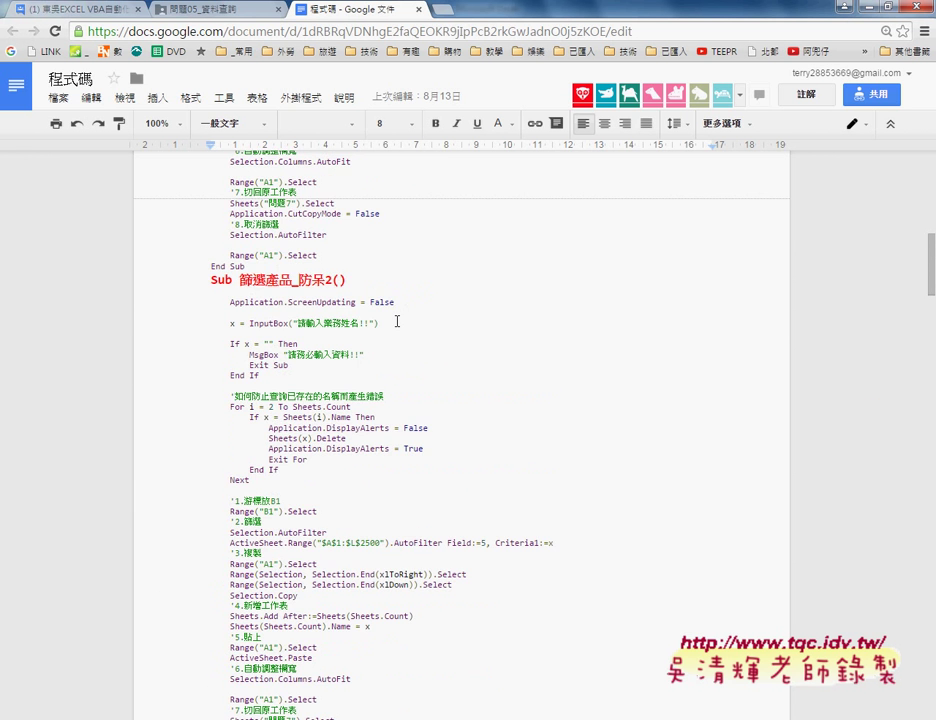
scroll(381, 298, "up", 7)
scroll(381, 298, "up", 1)
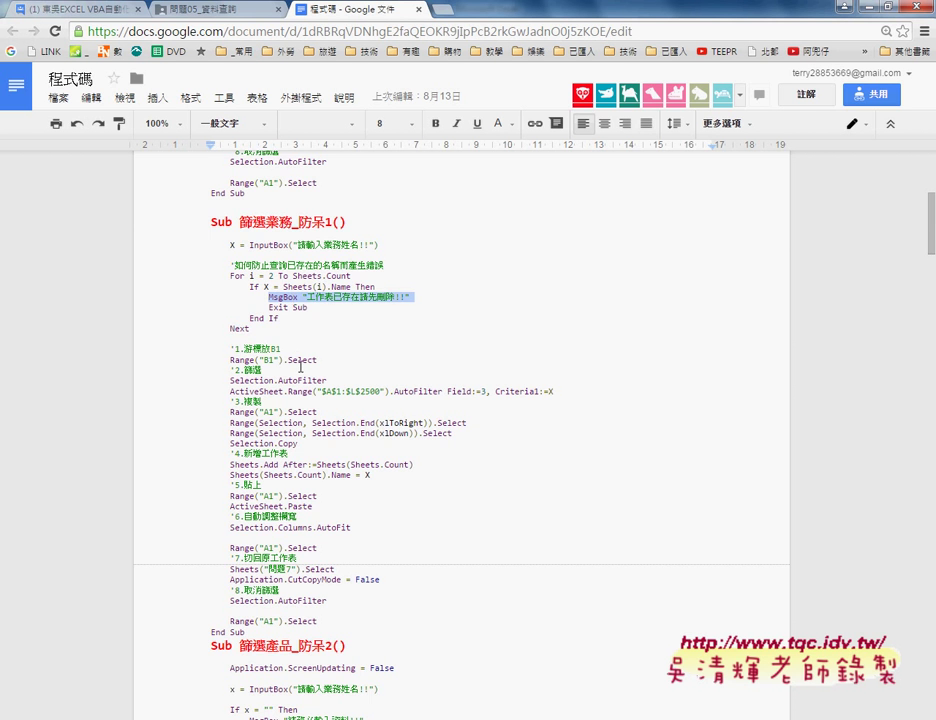
scroll(222, 268, "down", 3)
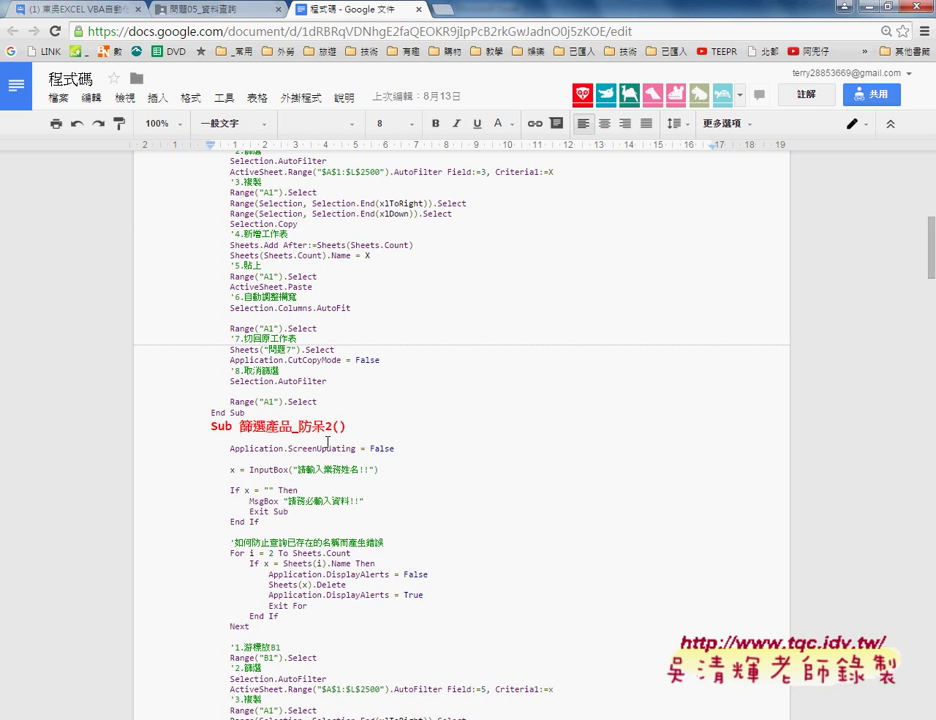
left_click_drag(242, 492, 273, 492)
left_click_drag(365, 501, 250, 503)
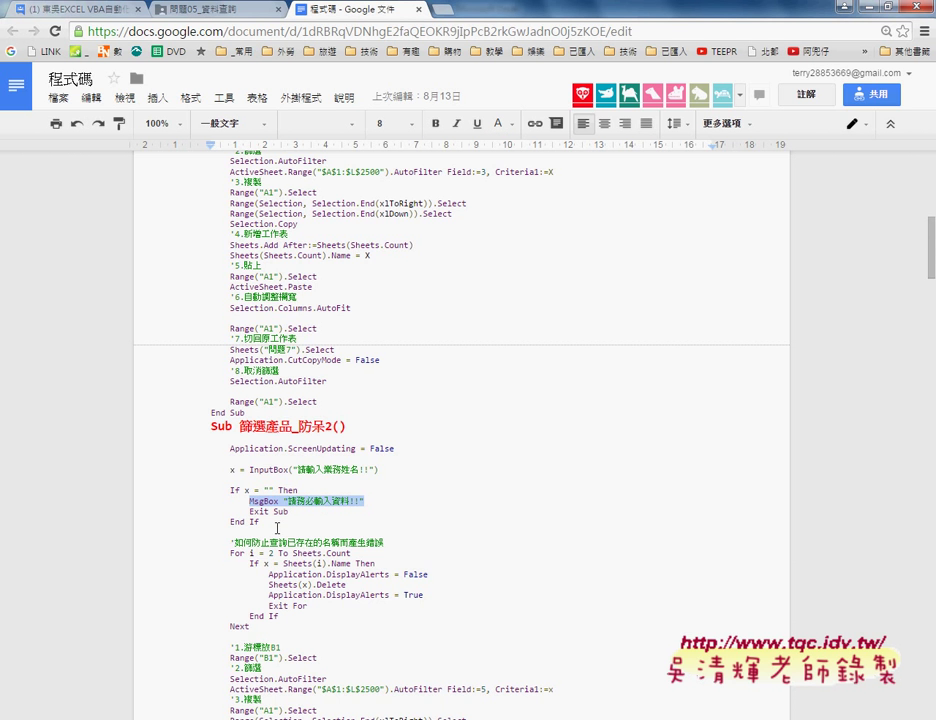
- Select and copy the For…Next existing-sheet check loop from 篩選業務_防呆1
scroll(240, 395, "up", 3)
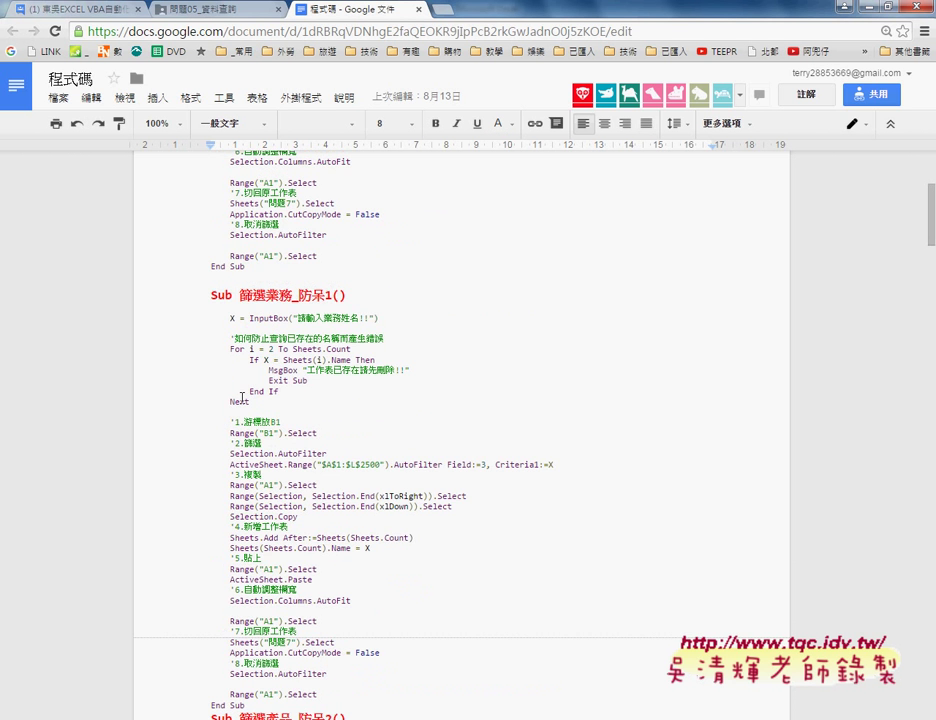
left_click_drag(249, 401, 186, 338)
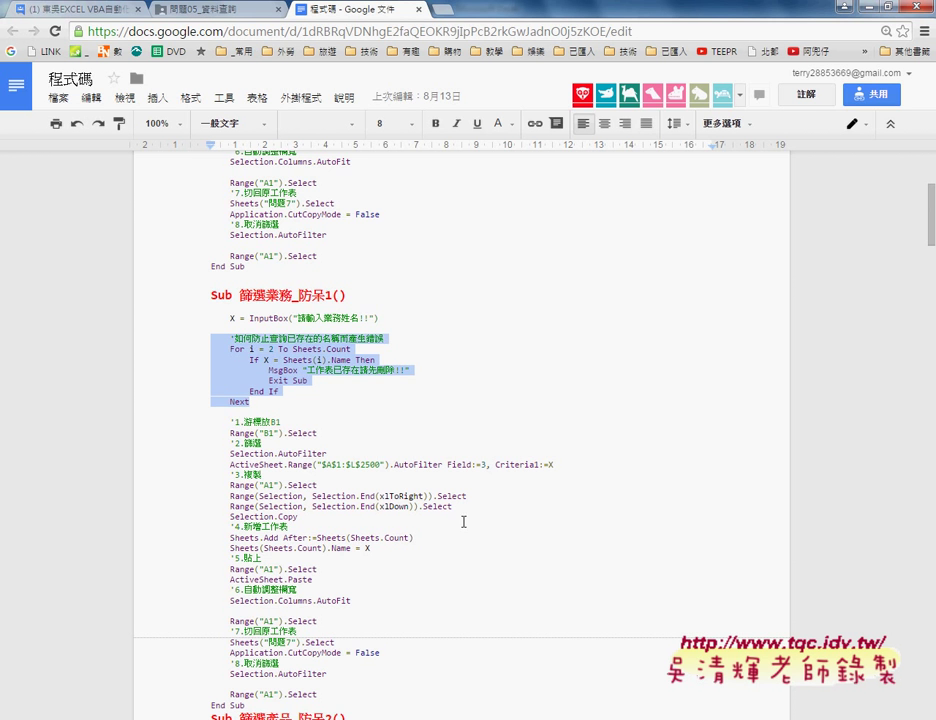
left_click(337, 719)
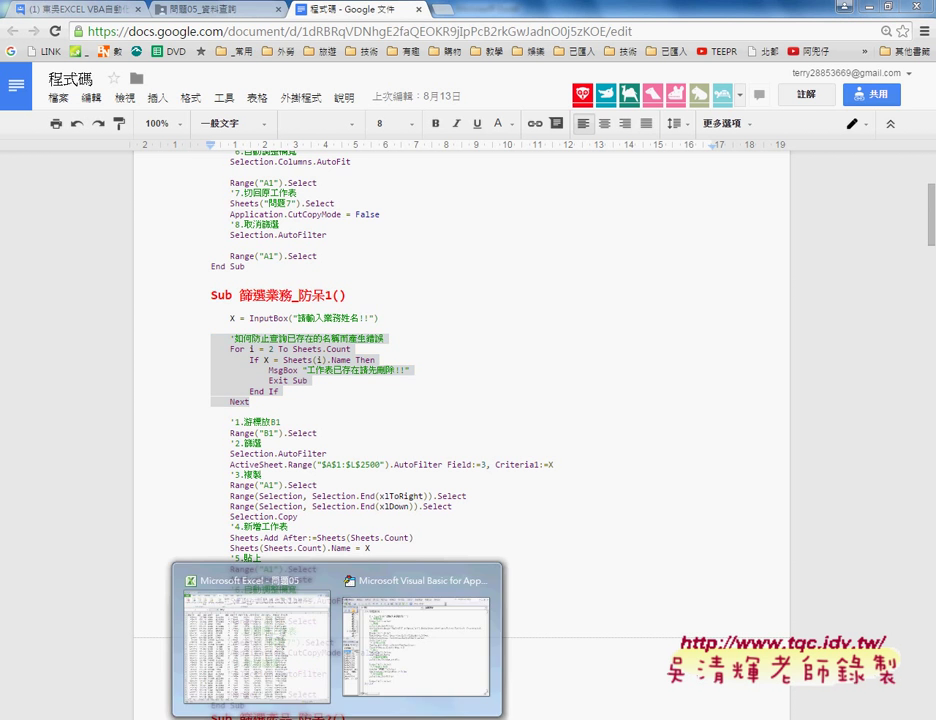
- Paste the existing-sheet check loop after the InputBox line in Sub 篩選業務 and fix its indentation
left_click(397, 672)
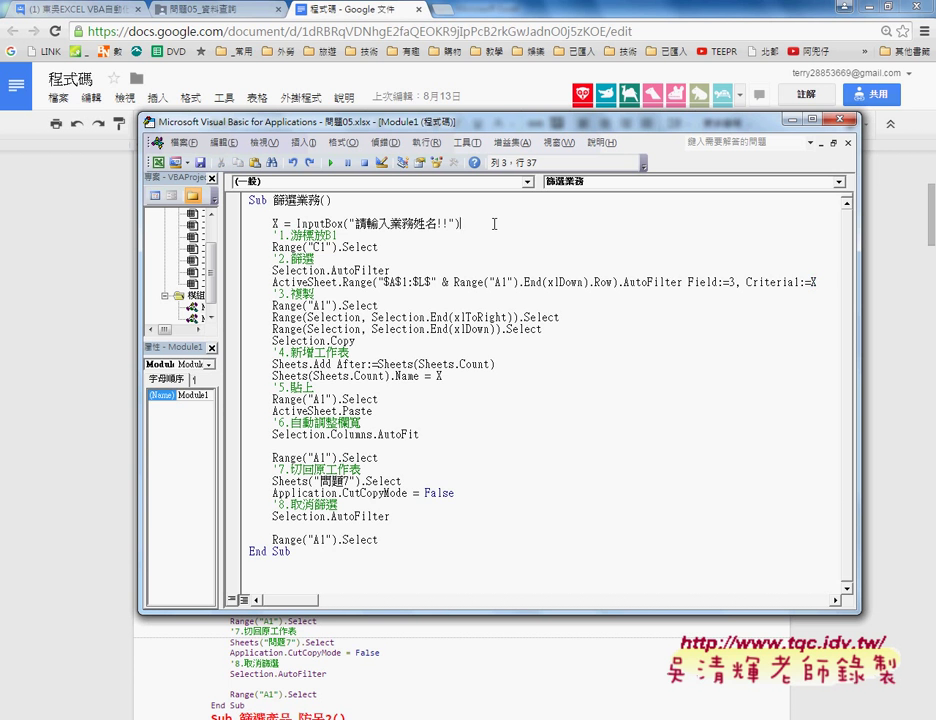
key("Return")
type("'如何防止查詢已存在的名稱而產生錯誤     For i = 2 To Sheets.Count         If X = Sheets(i).Name Then             MsgBox \"工作表已存在請先刪除!!\"             Exit Sub         End If     Next")
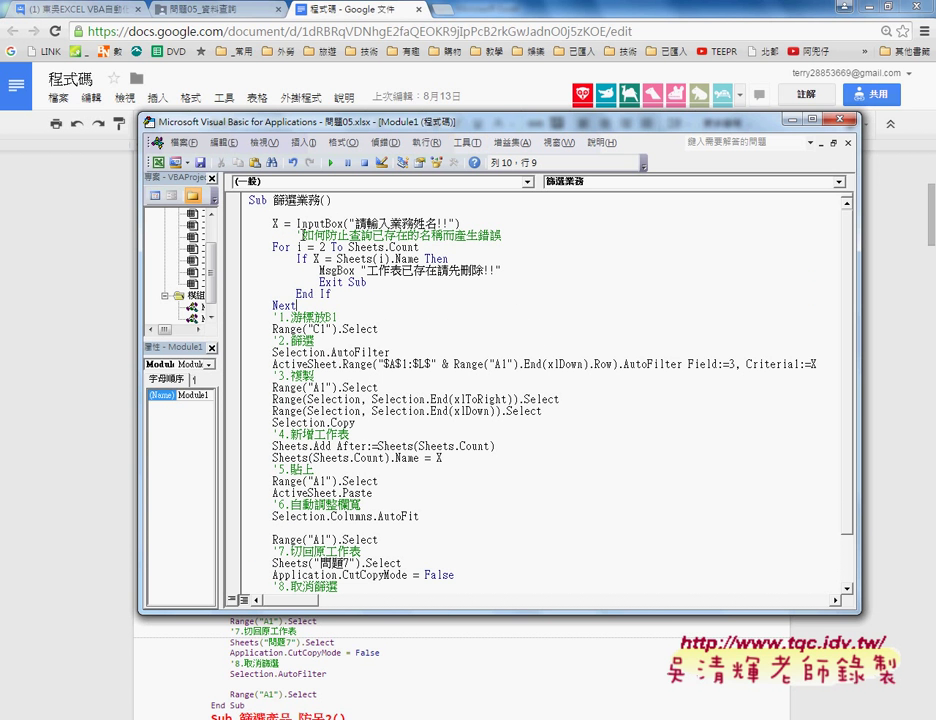
left_click(296, 234)
key("BackSpace")
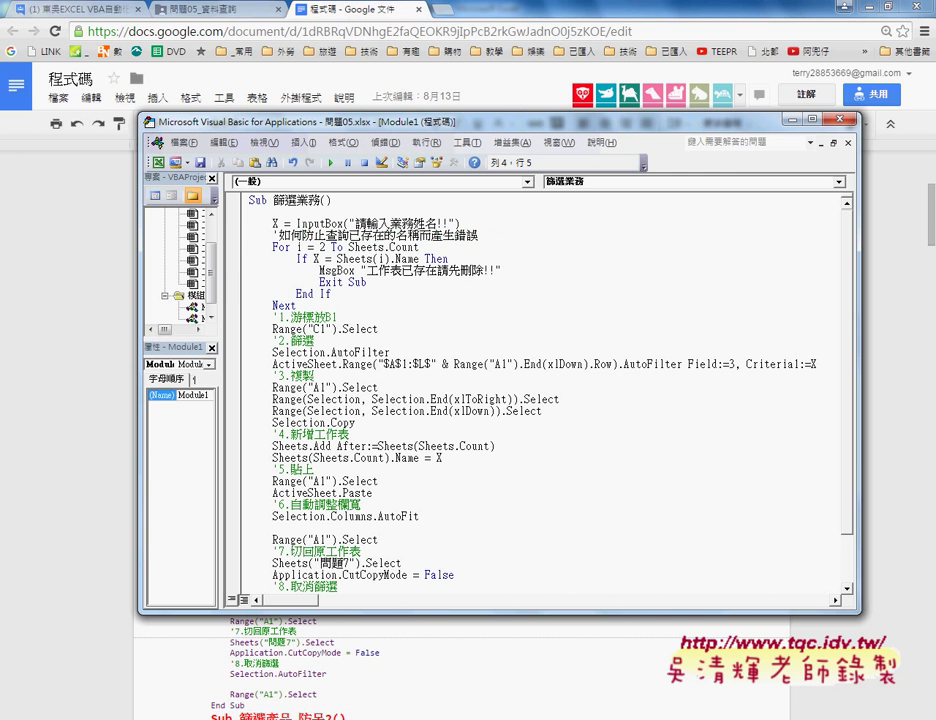
key("Return")
key("Up")
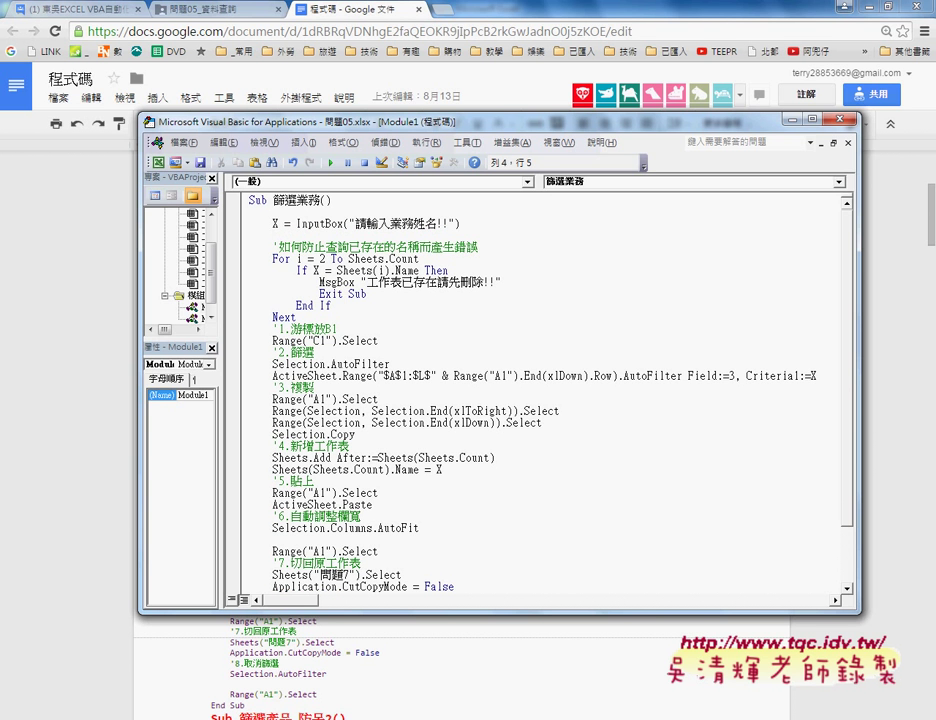
- Copy the If x = "" empty-input block from the document, paste it after Next, and outdent it
key("alt+Tab")
scroll(318, 560, "down", 3)
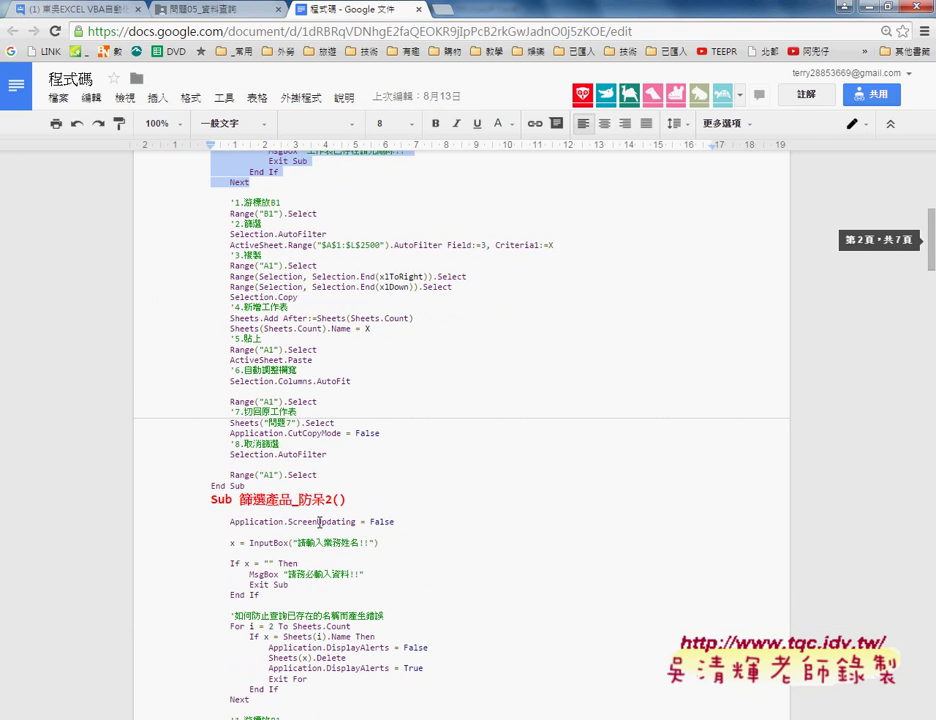
scroll(318, 560, "down", 2)
left_click_drag(262, 521, 211, 477)
key("ctrl+c")
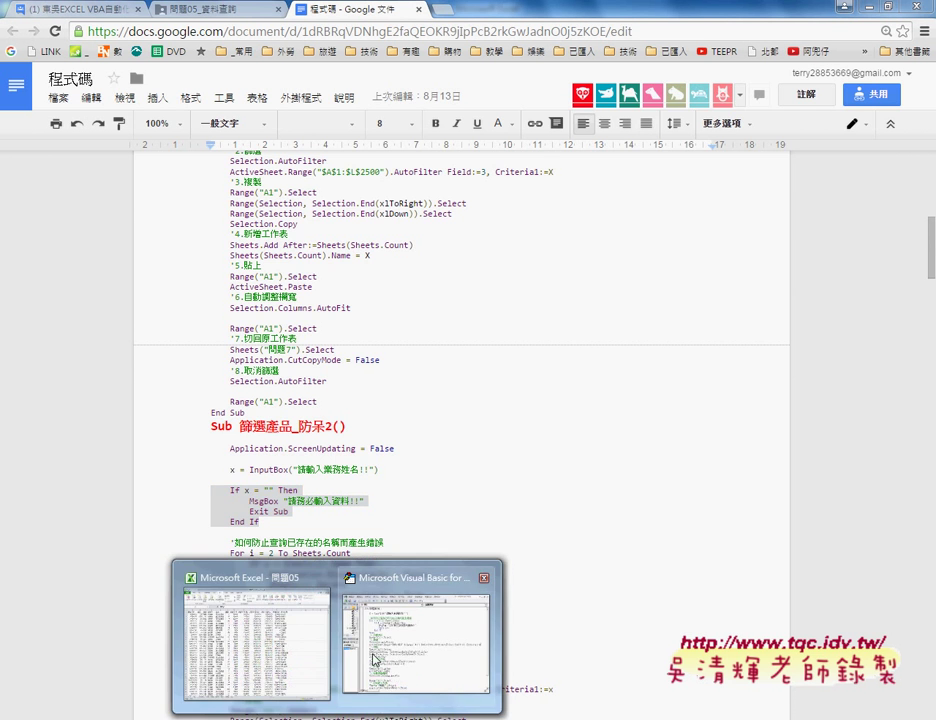
left_click(310, 470)
left_click(323, 318)
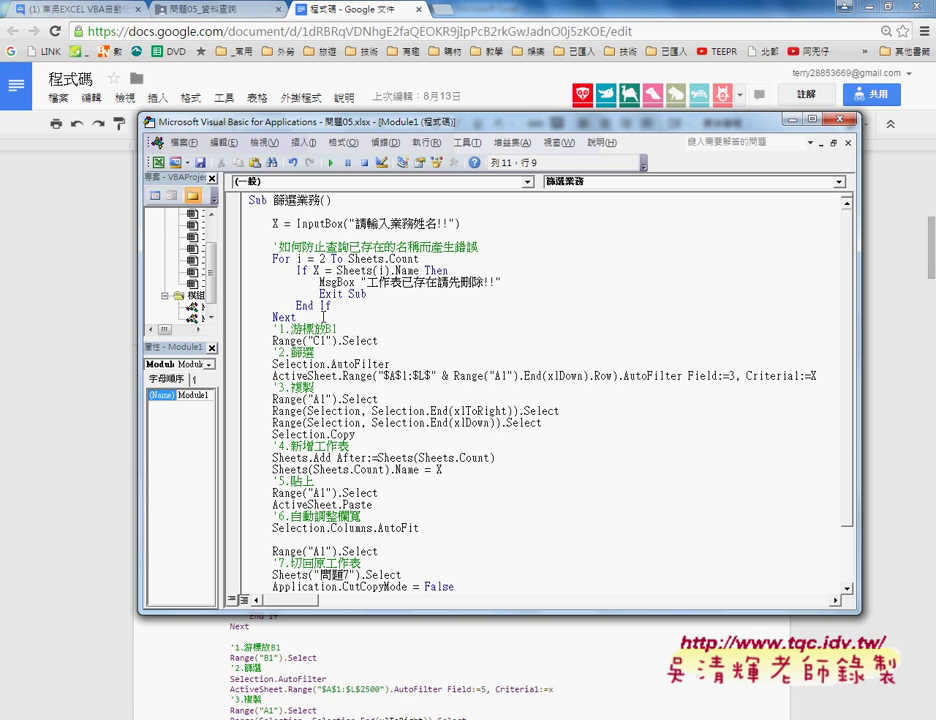
key("Return")
key("Return")
key("Return")
key("ctrl+v")
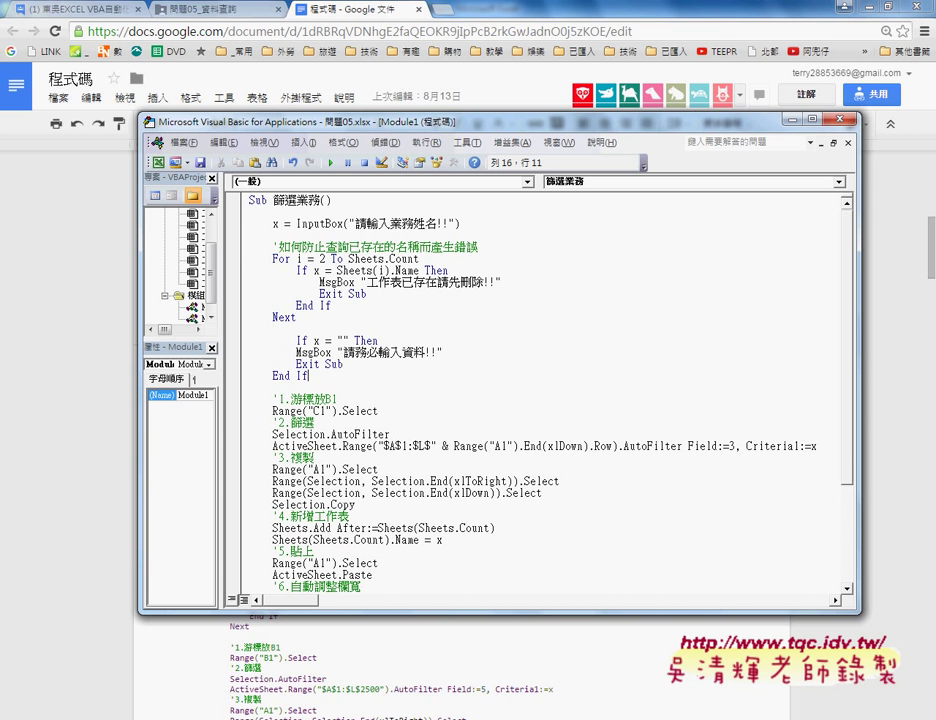
key("Up")
key("Up")
key("Up")
key("Left")
key("Left")
key("shift+Tab")
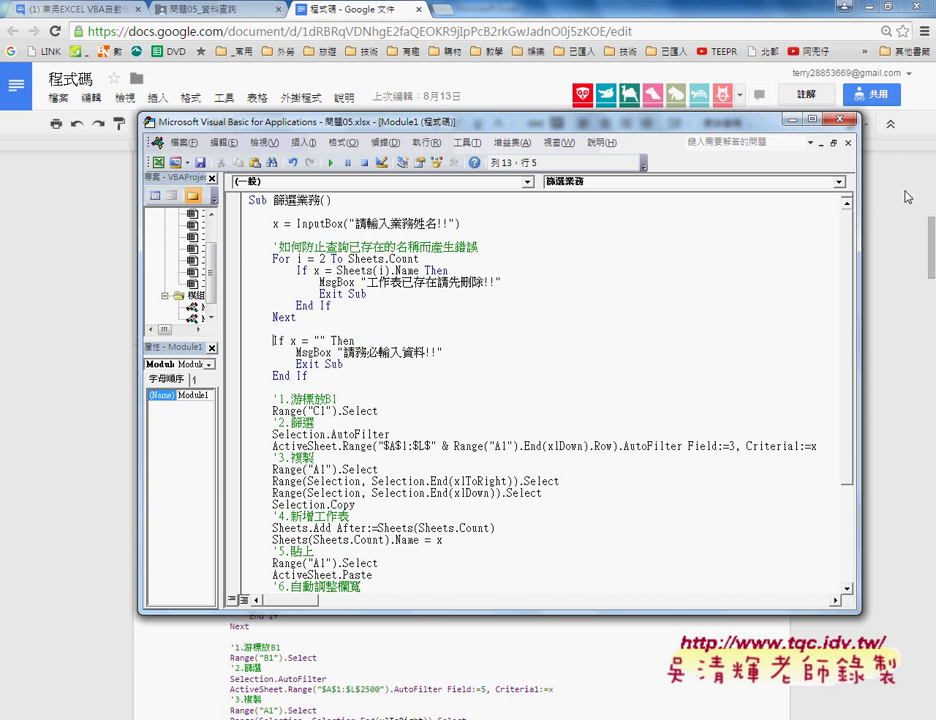
left_click(866, 12)
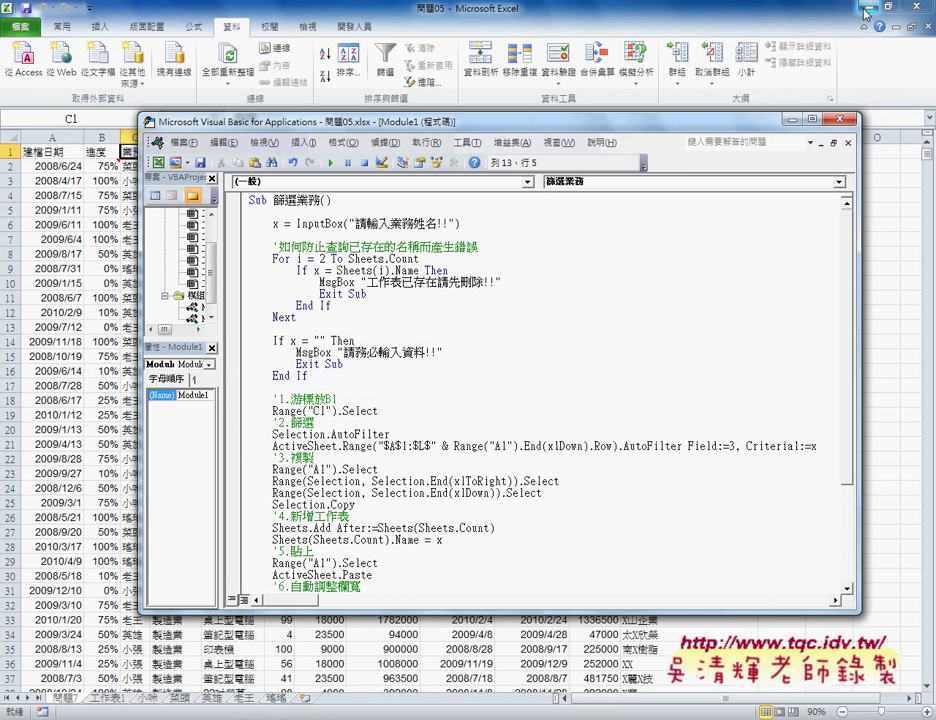
- Run 篩選業務 with the existing salesperson 小咪 and dismiss the 工作表已存在請先刪除!! warning
left_click(331, 162)
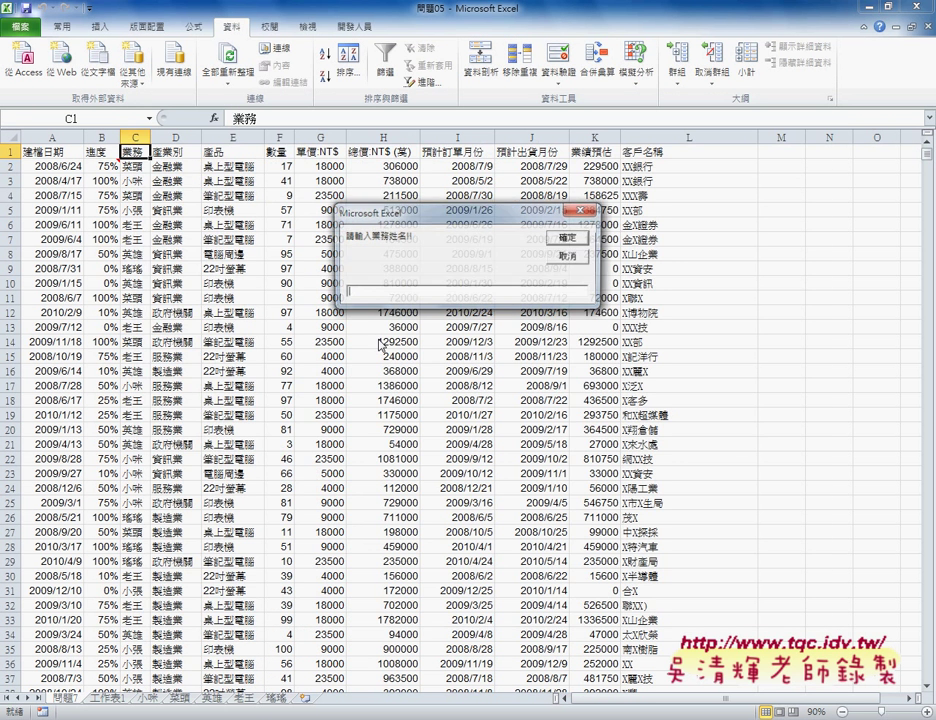
type("cez3")
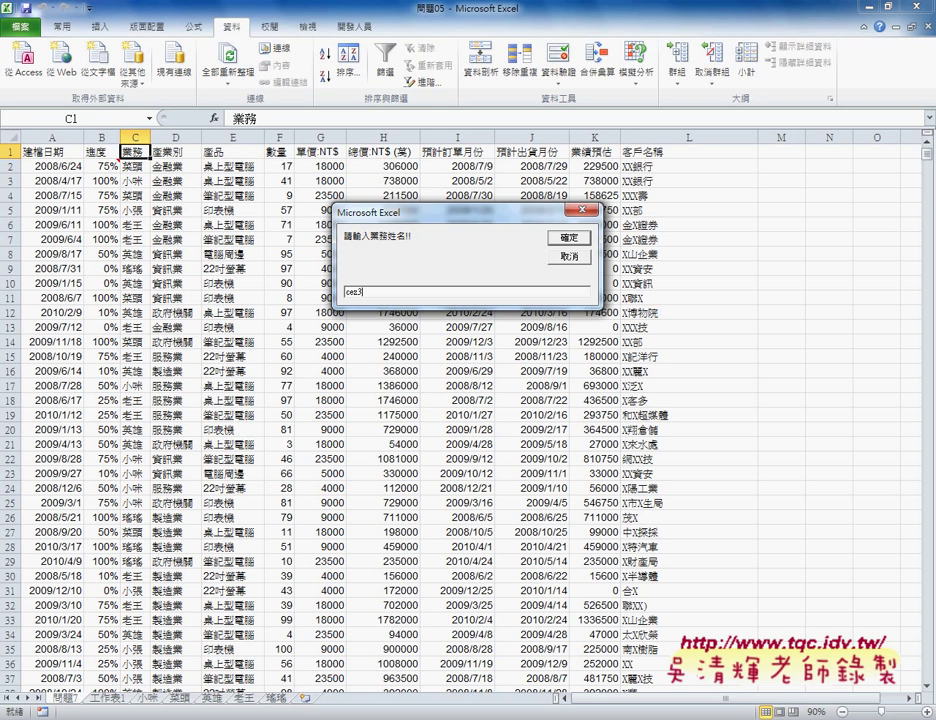
key("BackSpace")
key("BackSpace")
key("BackSpace")
key("BackSpace")
type("小")
type("咪")
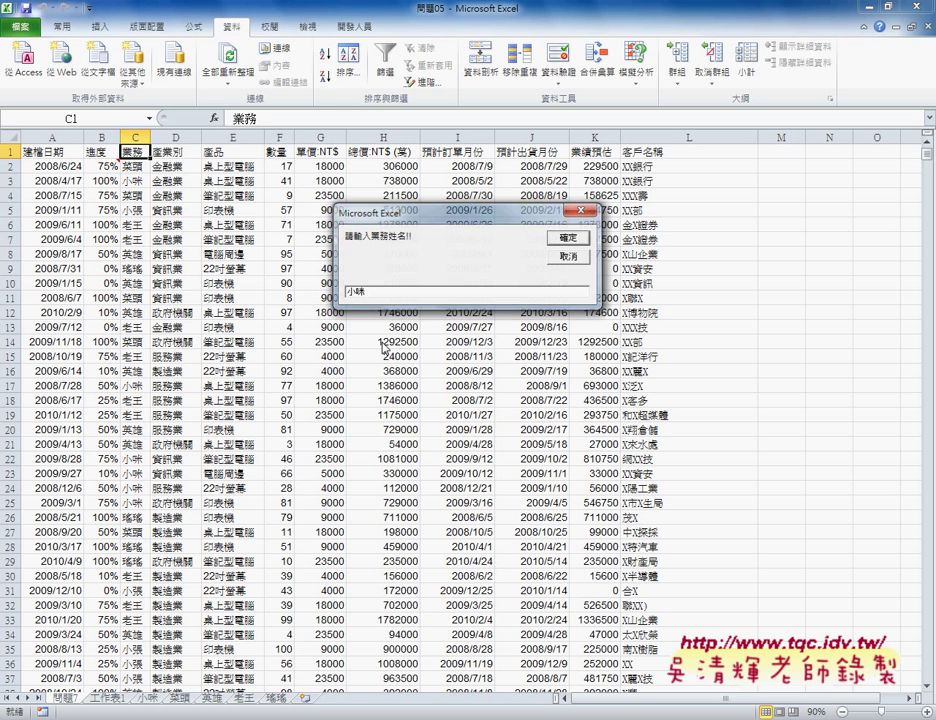
key("Return")
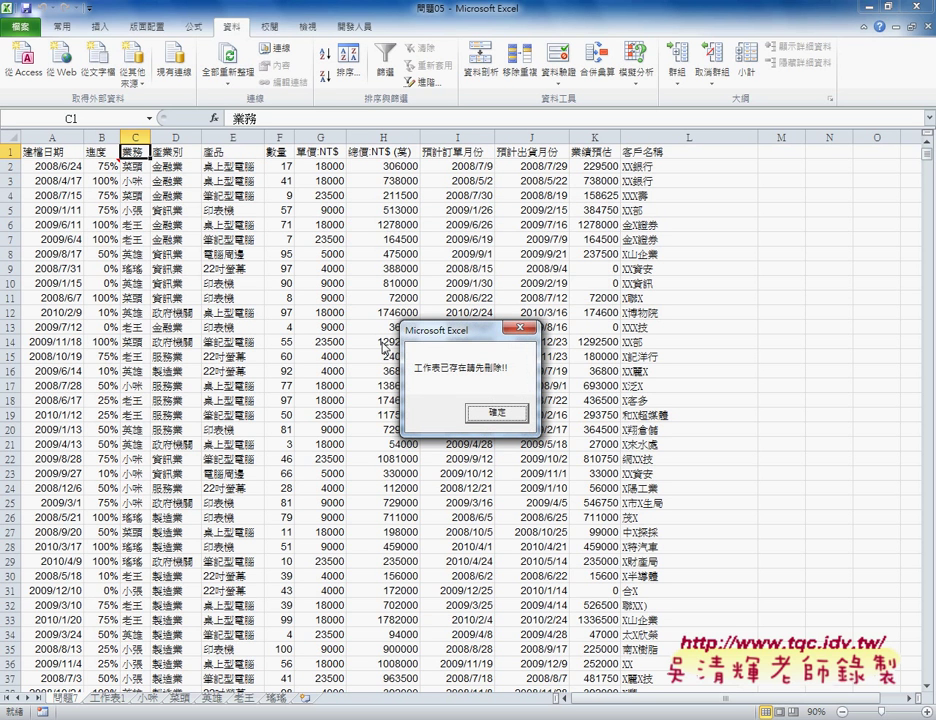
left_click(500, 412)
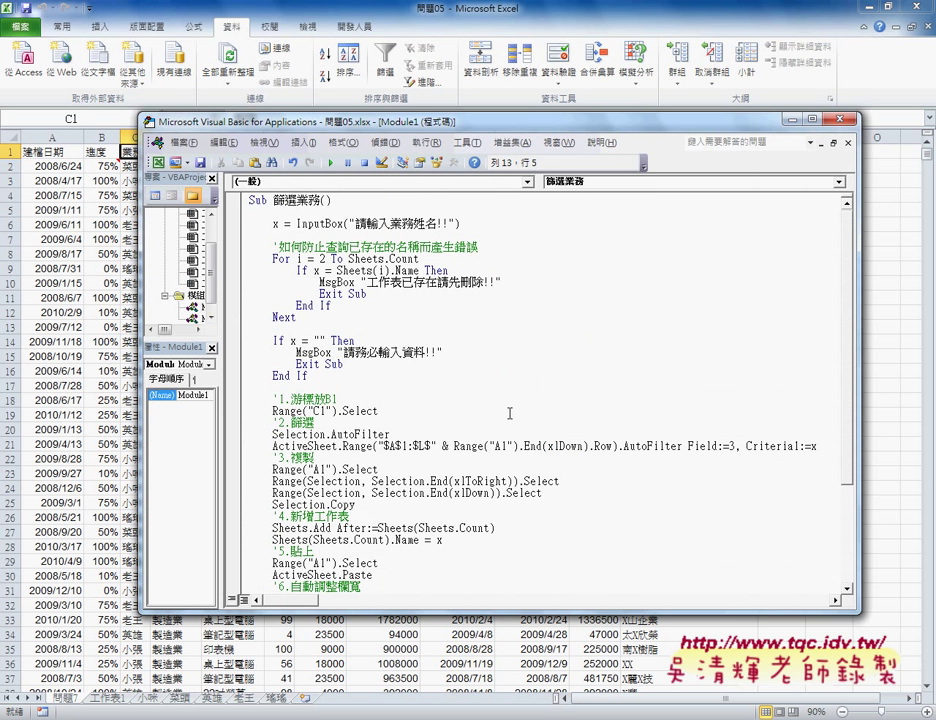
left_click(331, 167)
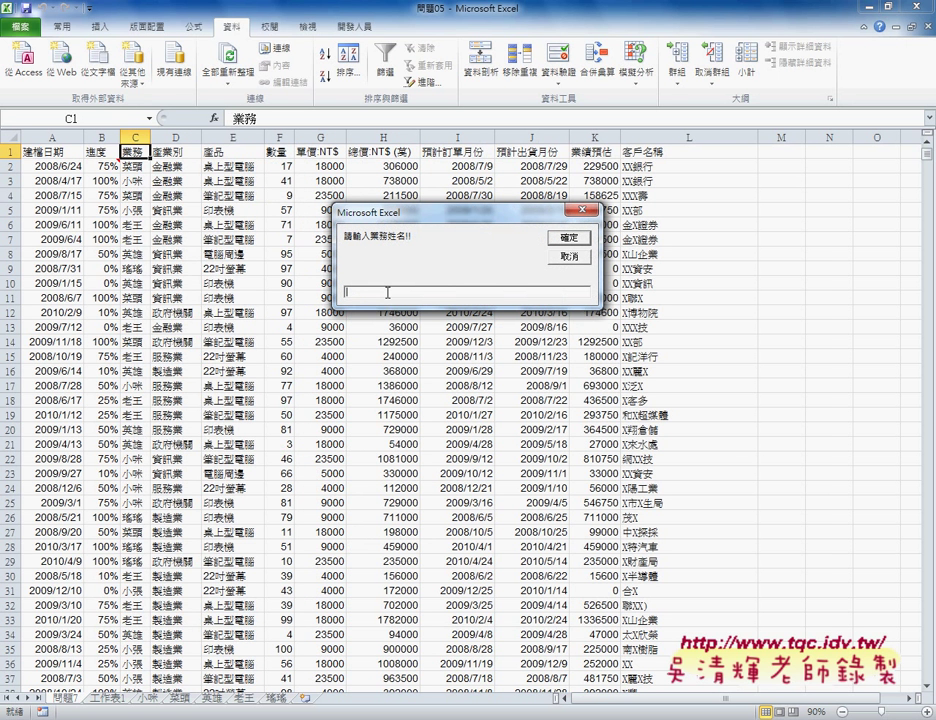
left_click(568, 238)
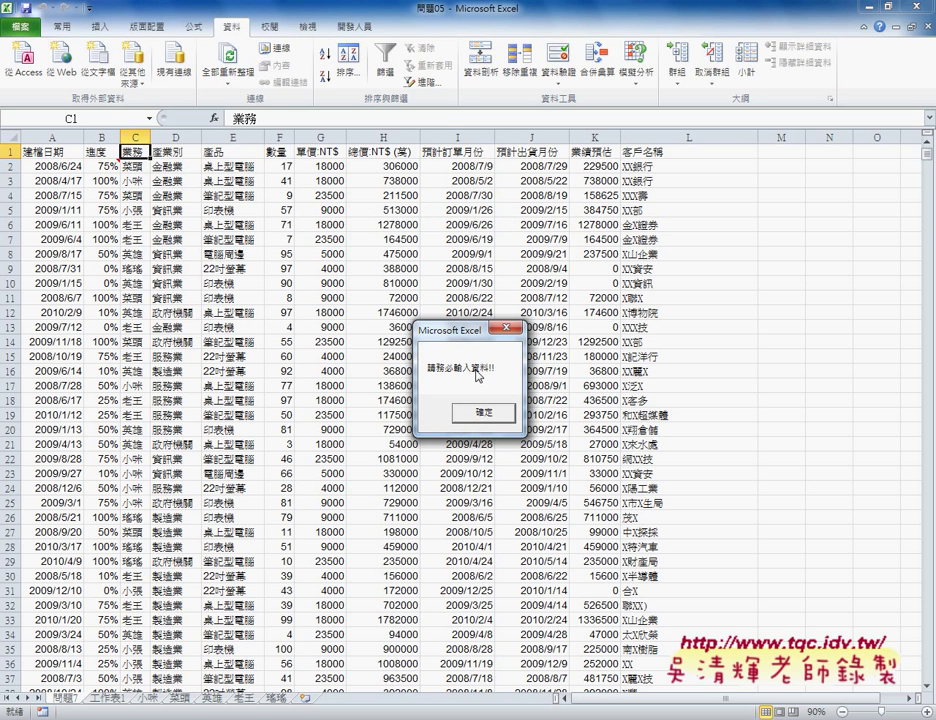
left_click(484, 416)
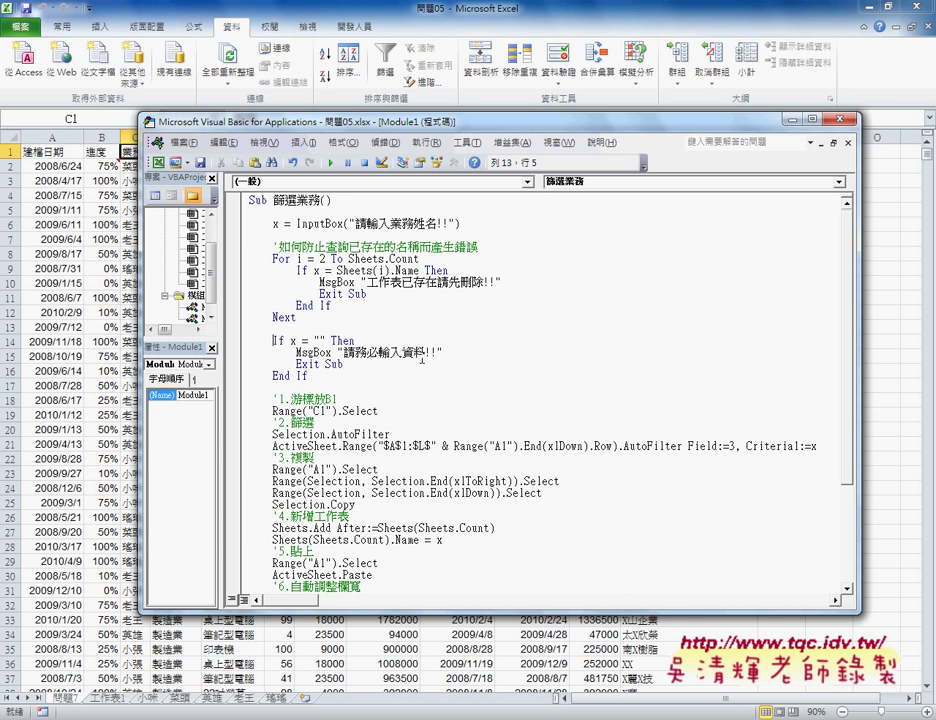
- Rerun 篩選業務 with a new salesperson name and confirm it, creating that salesperson's worksheet
left_click(328, 163)
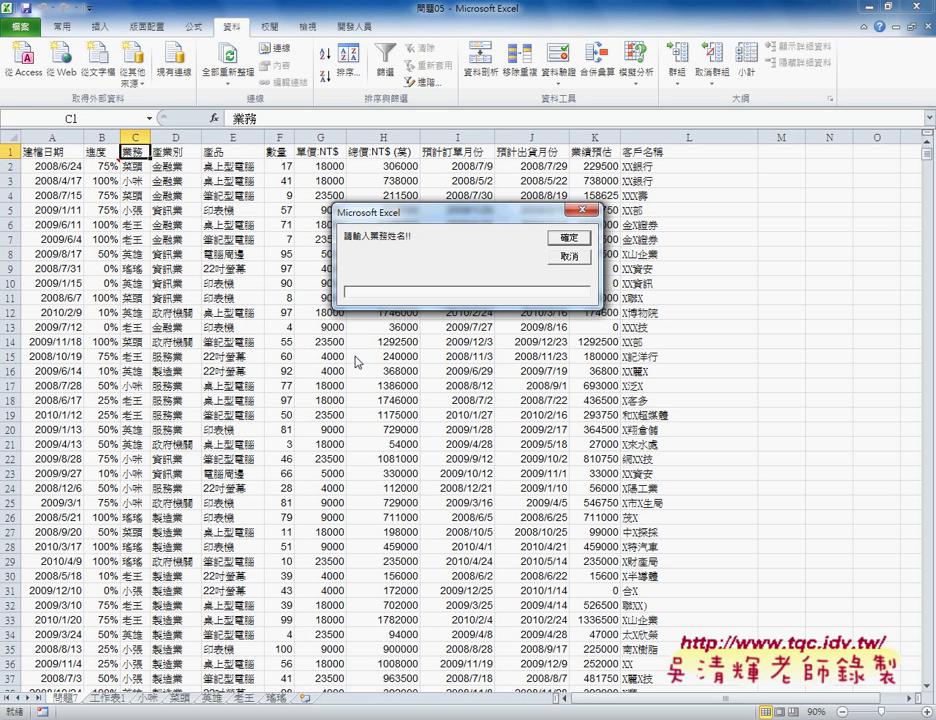
type("小")
type("薇")
left_click(568, 241)
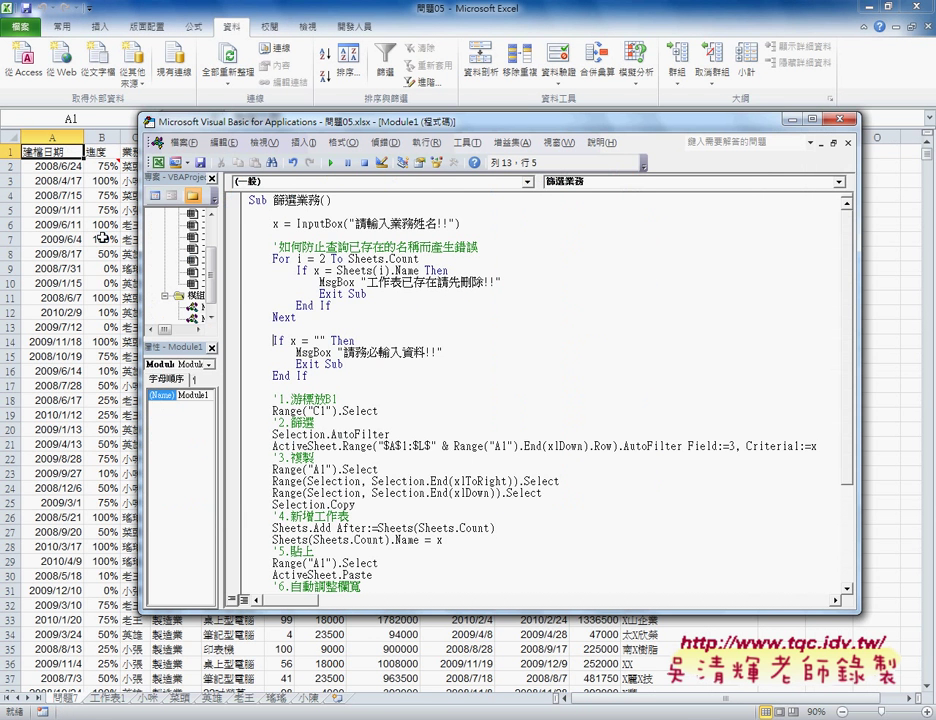
left_click(39, 124)
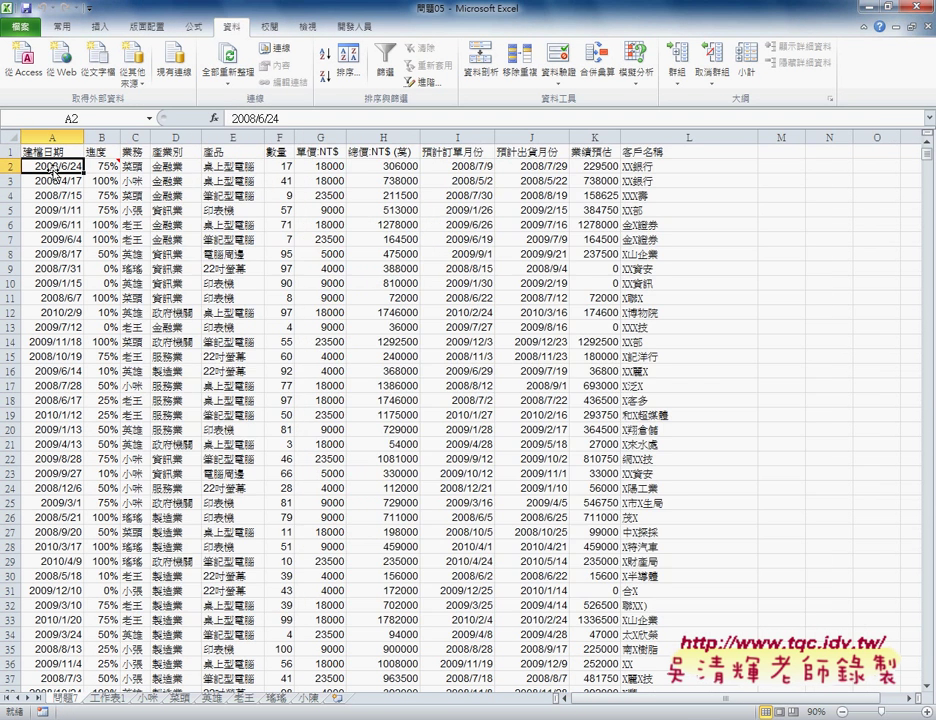
left_click(310, 699)
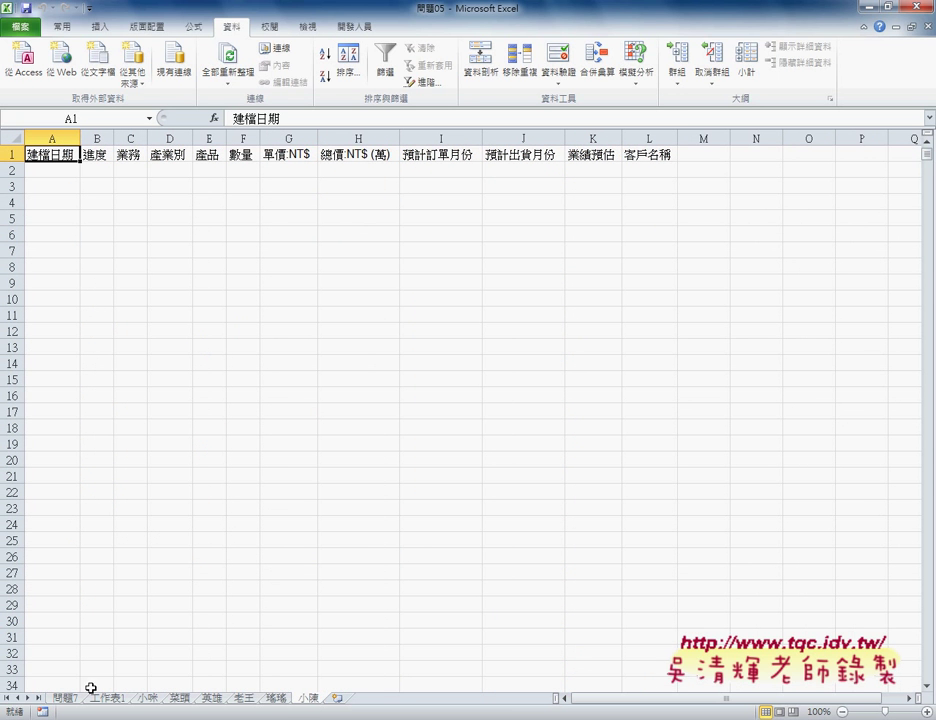
left_click(66, 698)
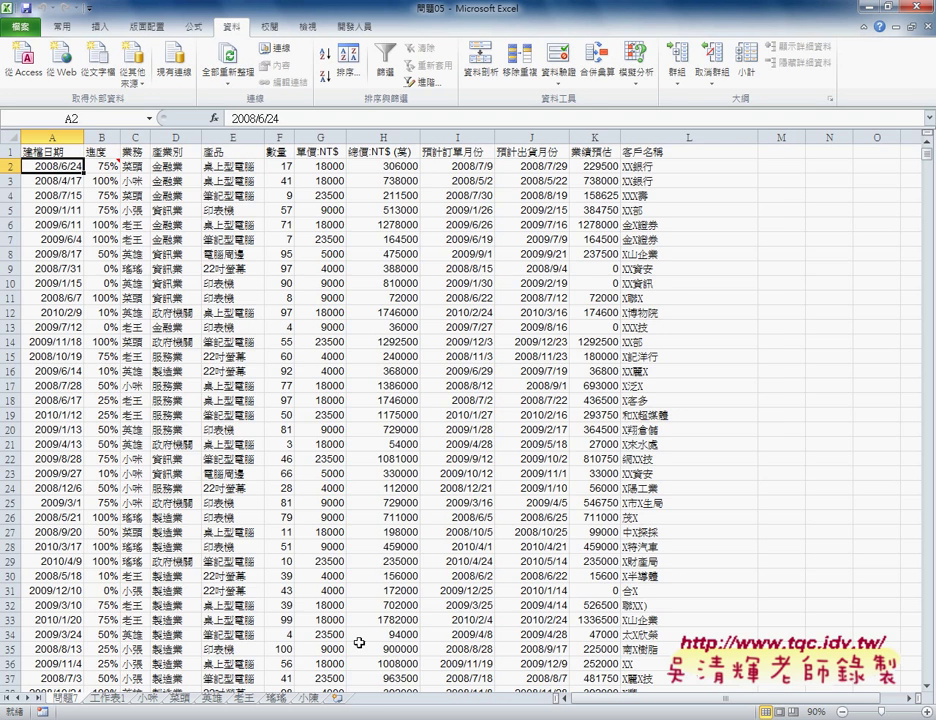
left_click(311, 699)
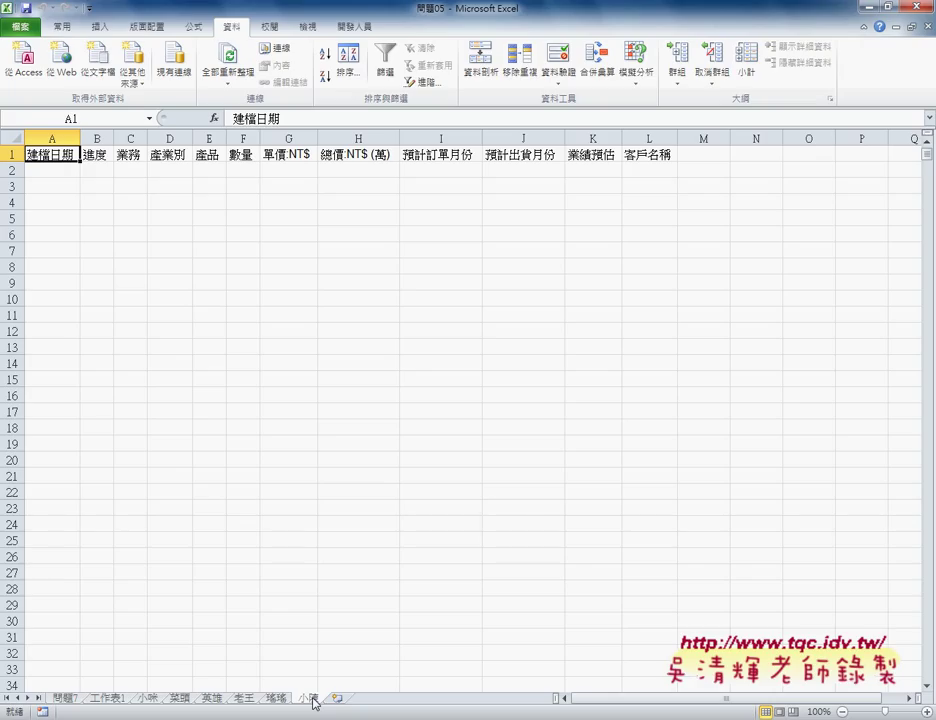
double_click(310, 699)
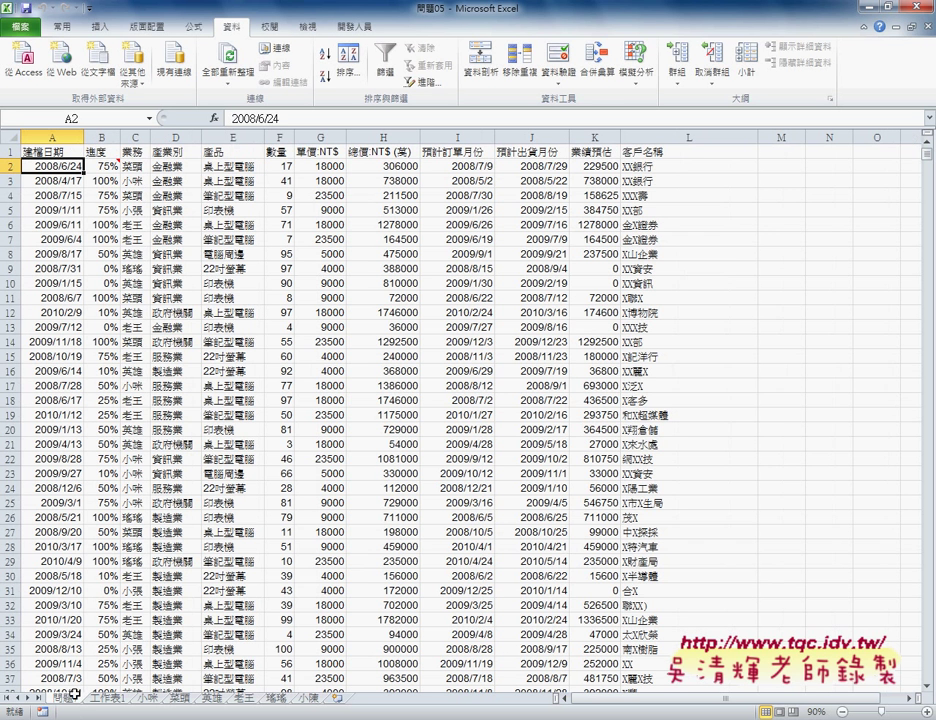
- Filter the 業務 column to equal 小陳, then jump from A1 to confirm no rows remain
left_click(385, 62)
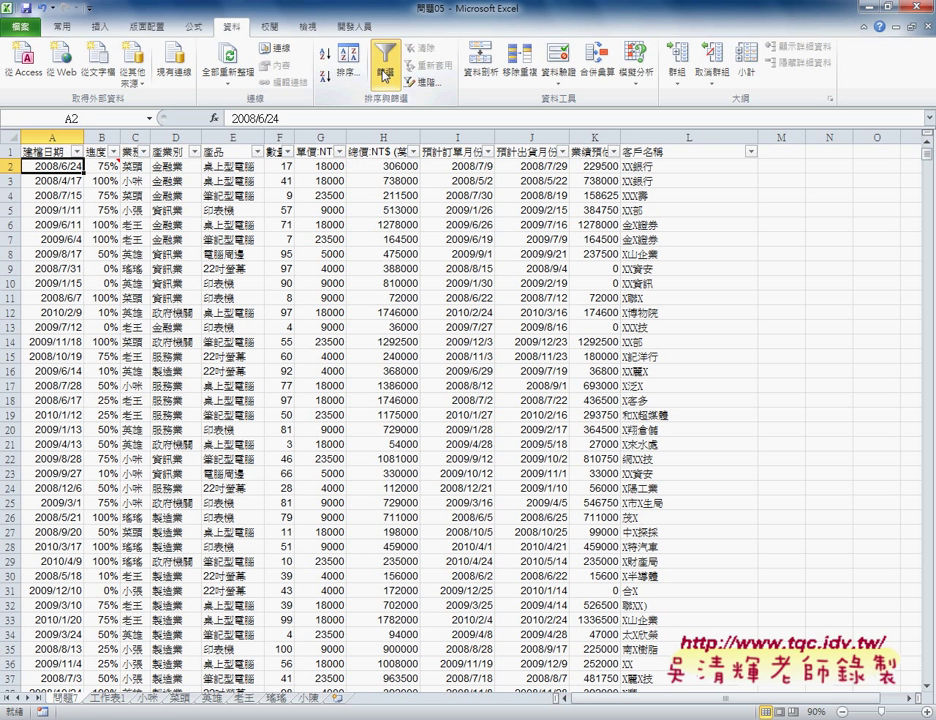
left_click(122, 151)
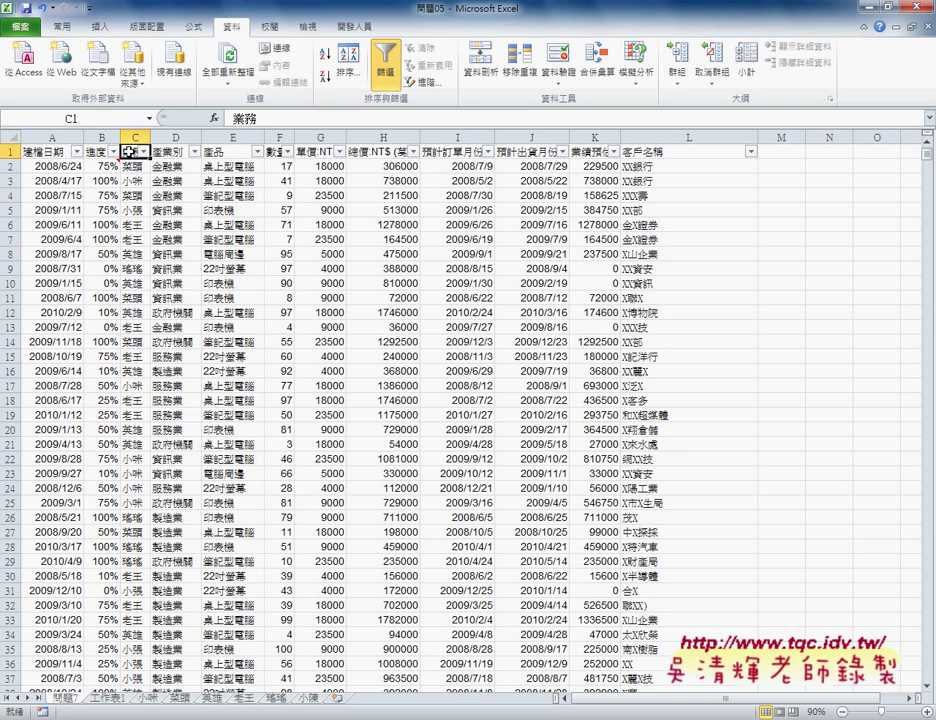
left_click(143, 151)
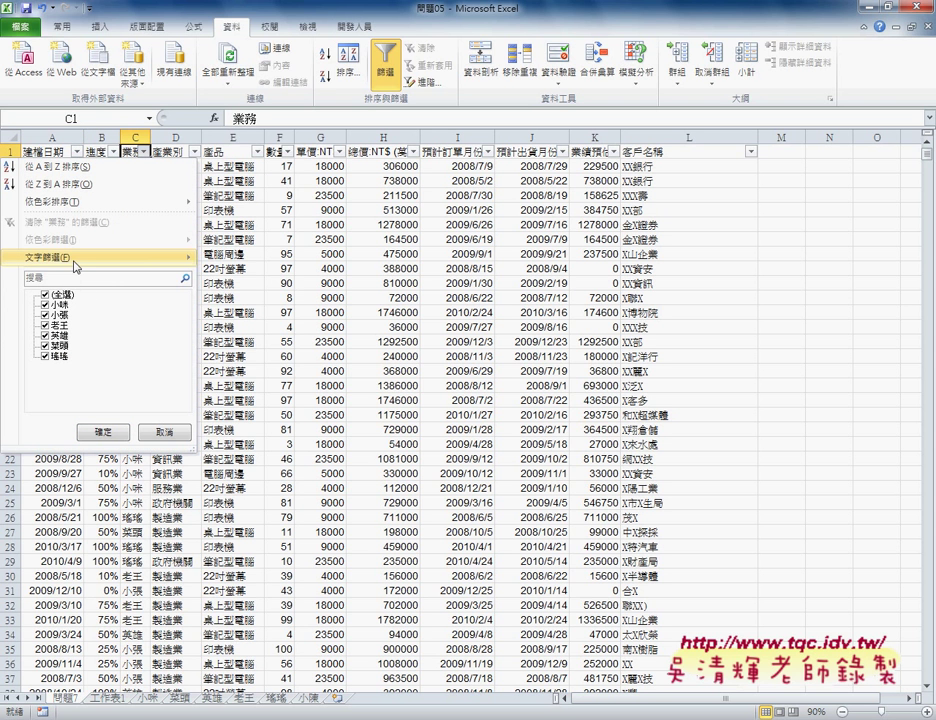
mouse_move(100, 258)
left_click(236, 259)
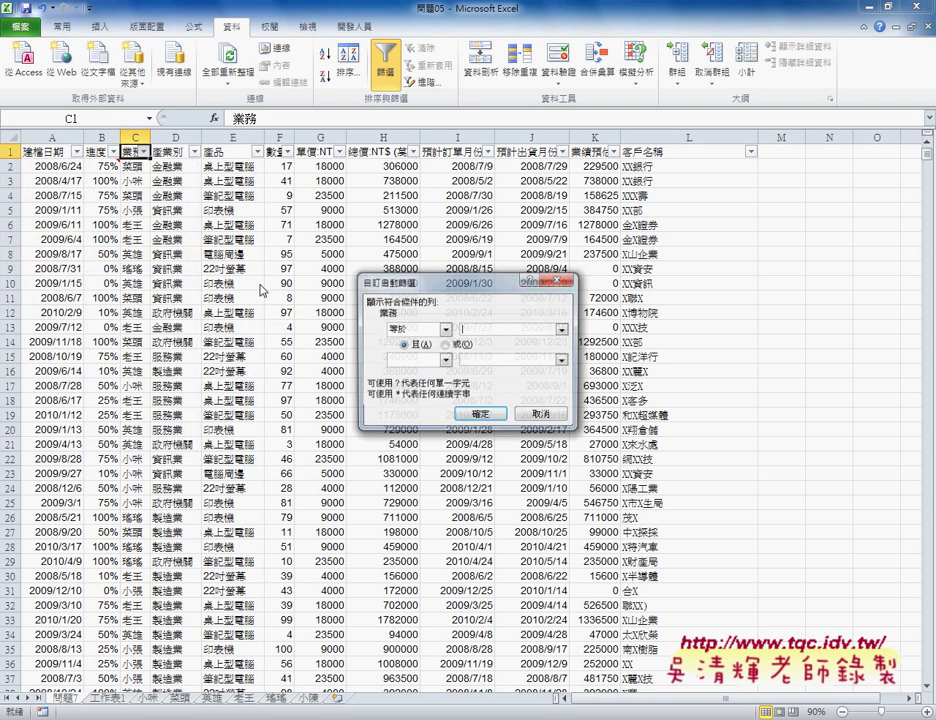
left_click(480, 414)
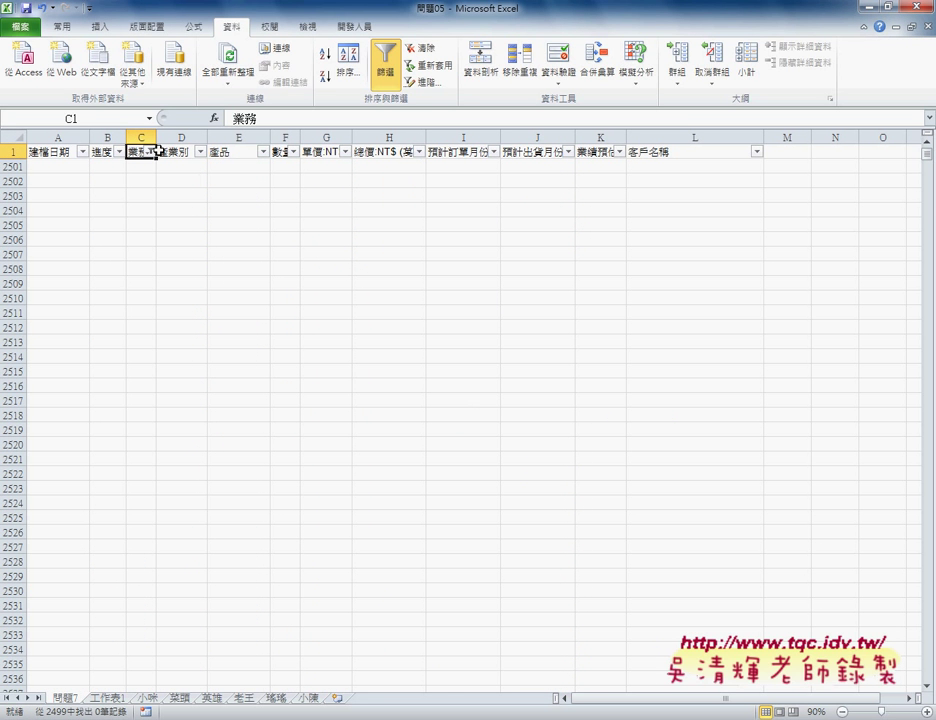
left_click(52, 154)
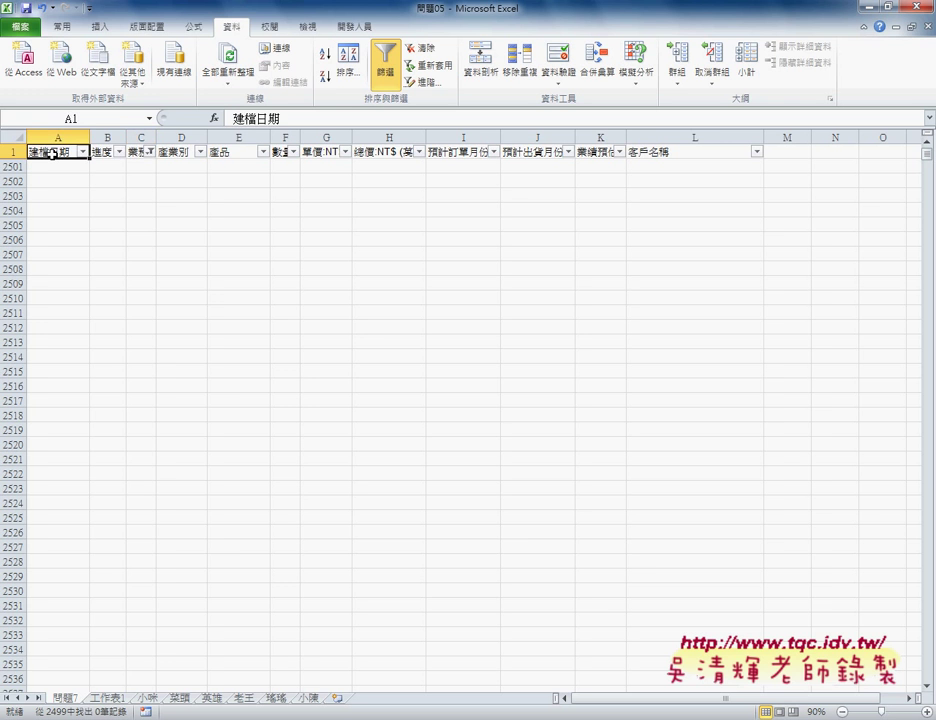
key("ctrl+Down")
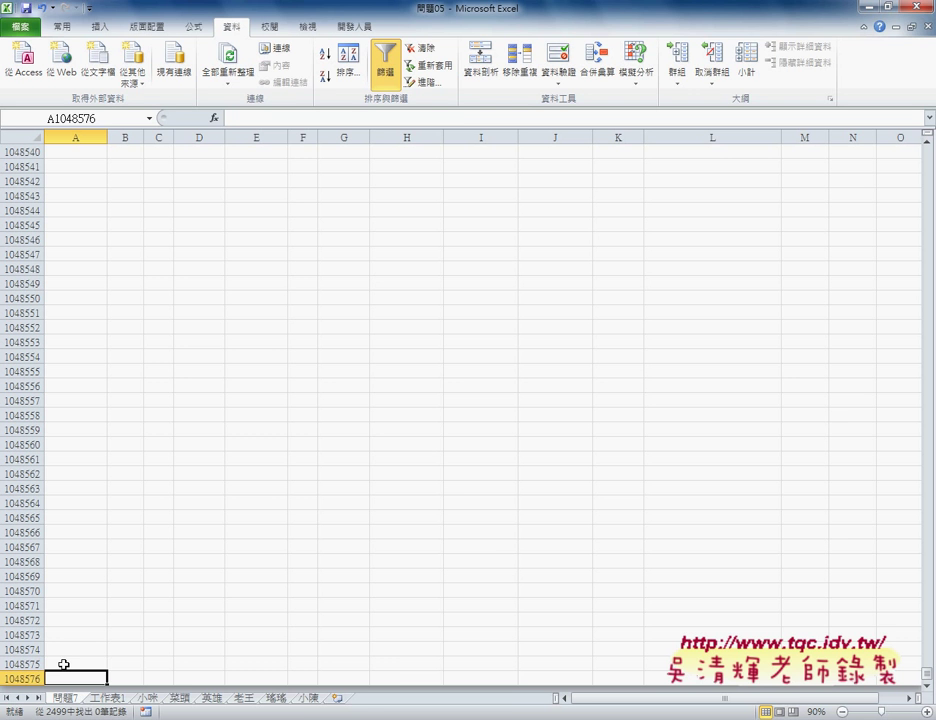
mouse_move(416, 640)
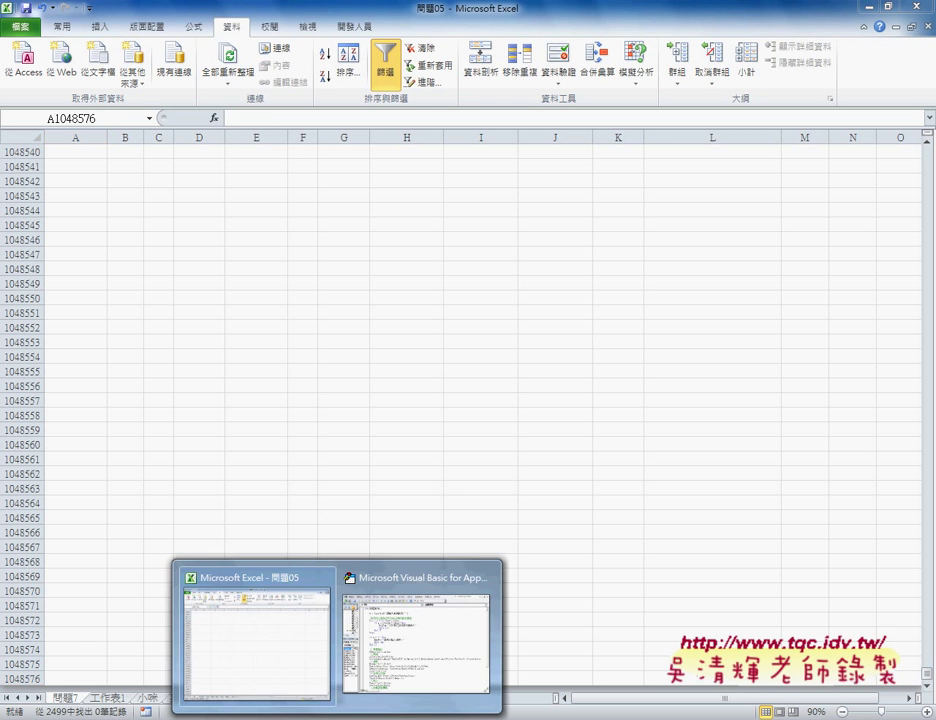
- Tidy the blank lines after the If x = "" empty-input check in Sub 篩選業務
left_click(409, 660)
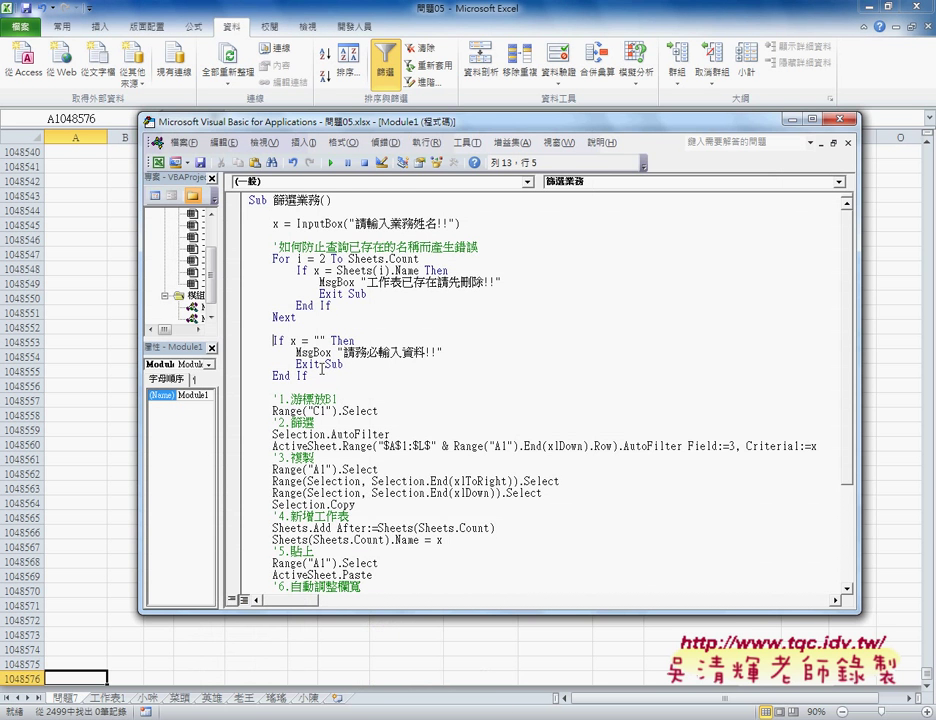
left_click_drag(319, 379, 245, 342)
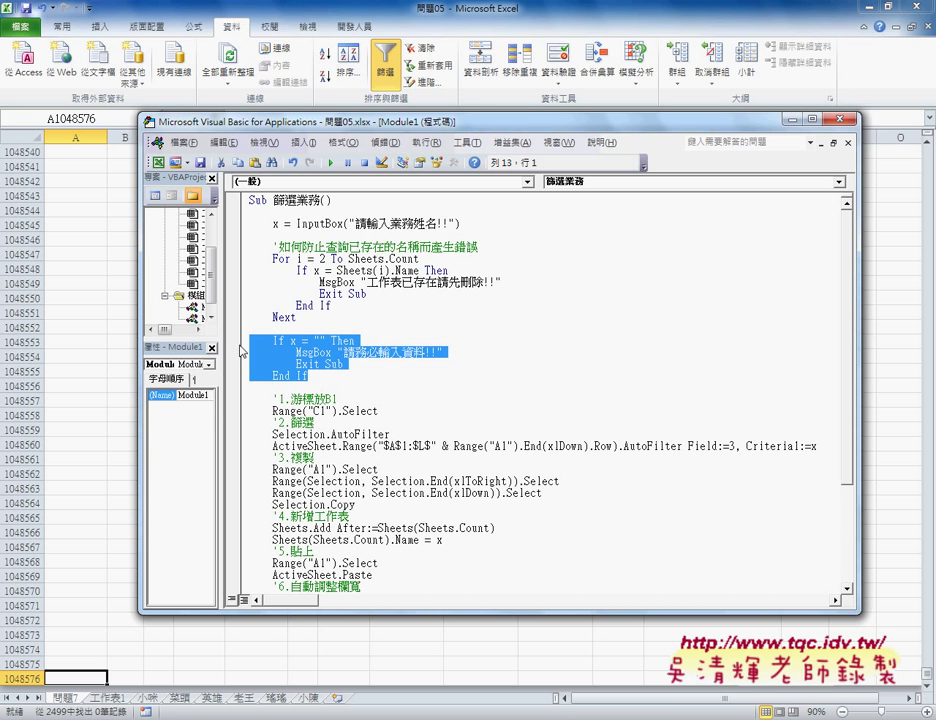
left_click(318, 373)
key("Return")
key("Return")
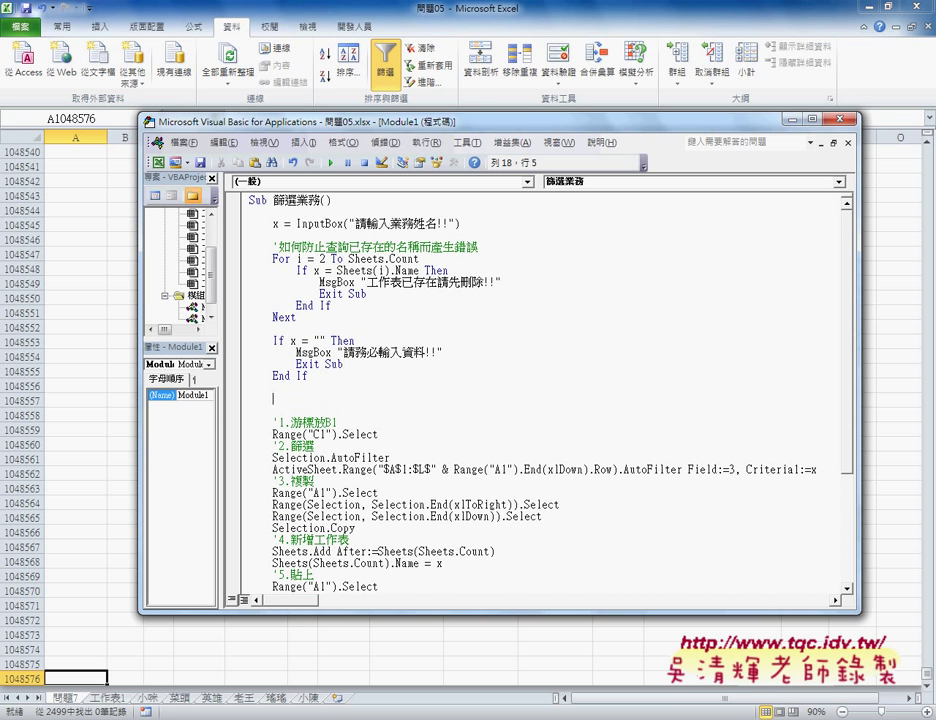
key("Up")
key("Up")
key("End")
key("Delete")
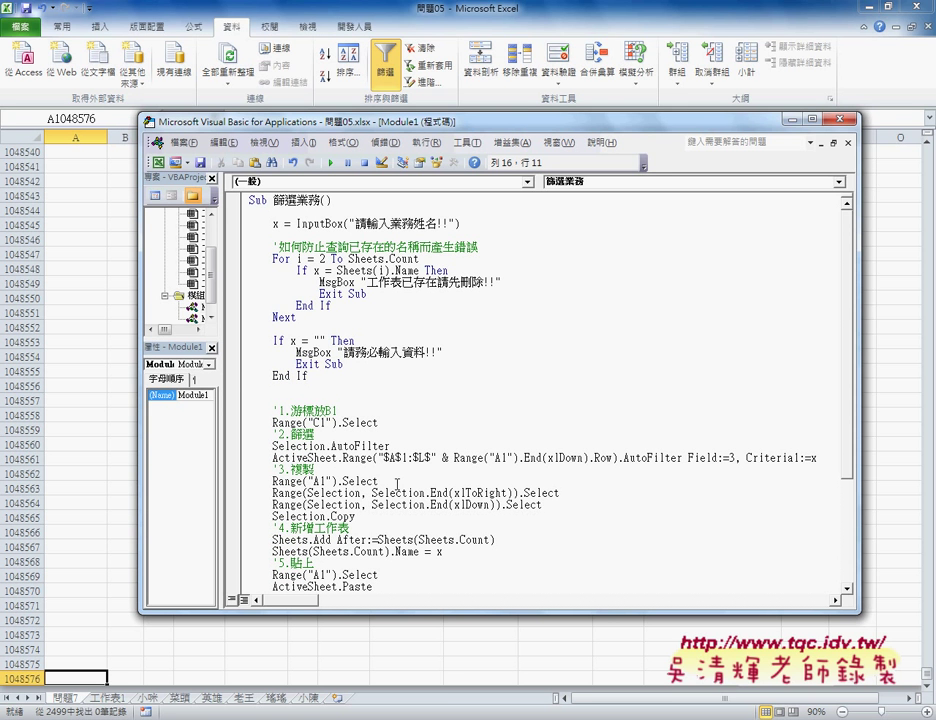
left_click(352, 480)
left_click_drag(320, 468, 272, 468)
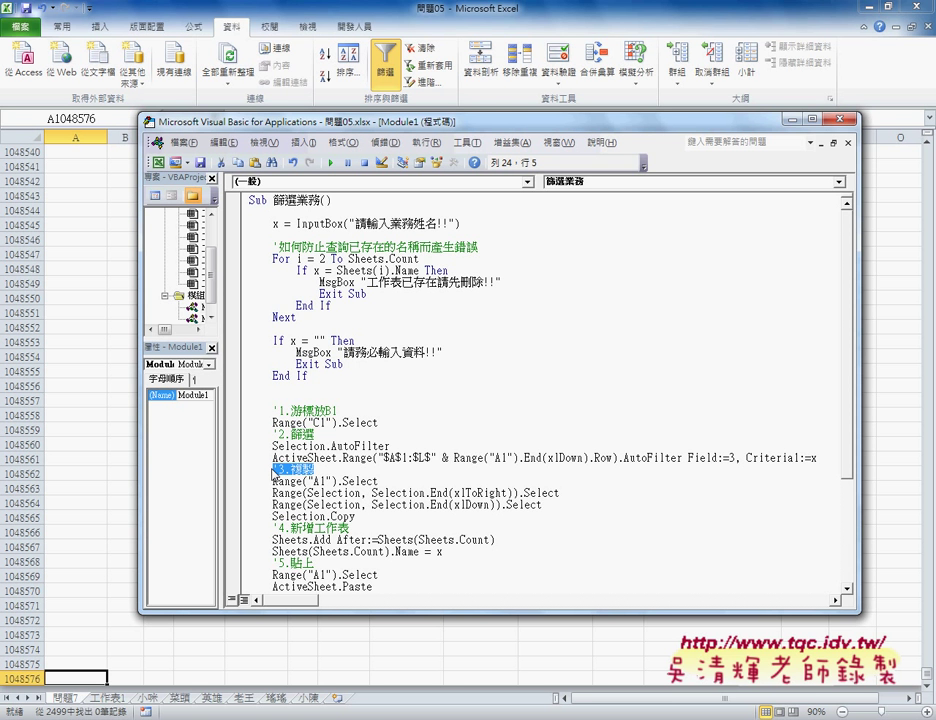
- Paste a copy of the If x = "" warning block after the AutoFilter line and outdent it
left_click(832, 457)
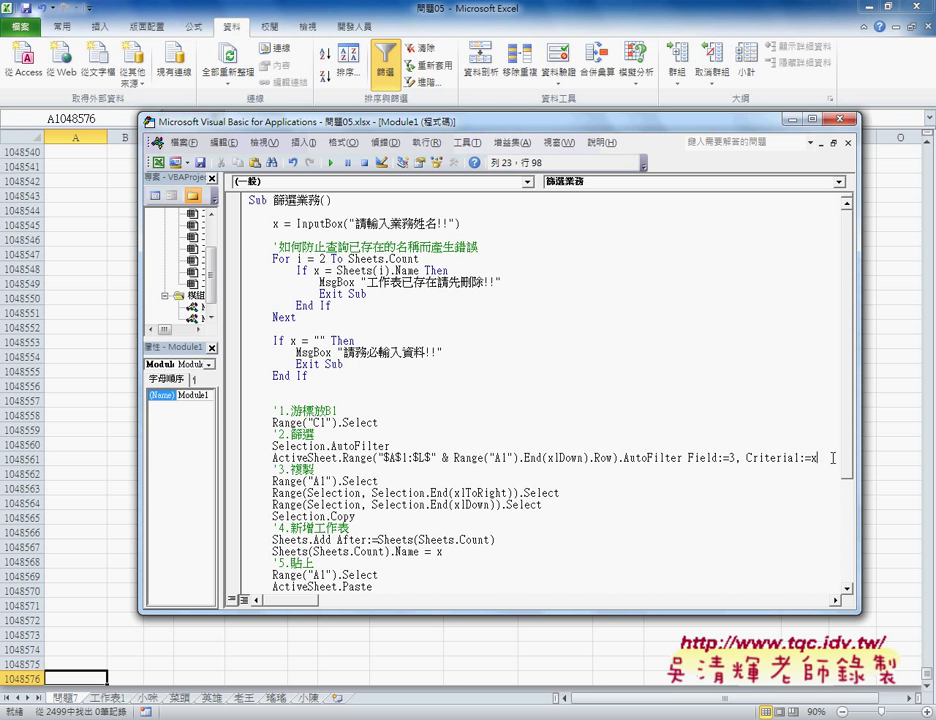
key("Return")
key("Return")
key("Up")
key("Return")
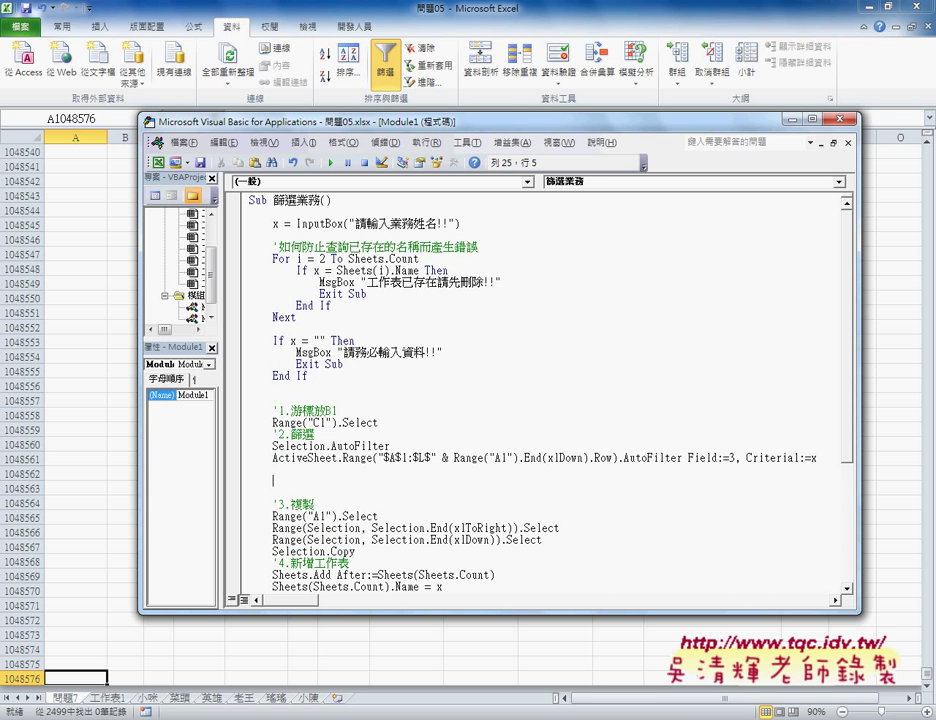
left_click_drag(325, 378, 212, 347)
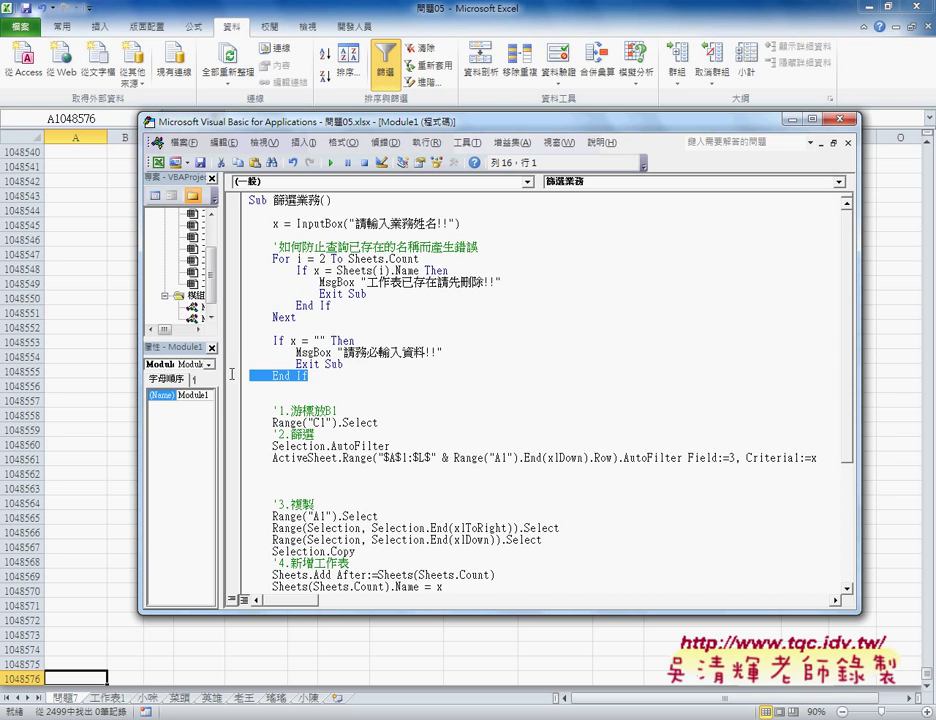
left_click(294, 483)
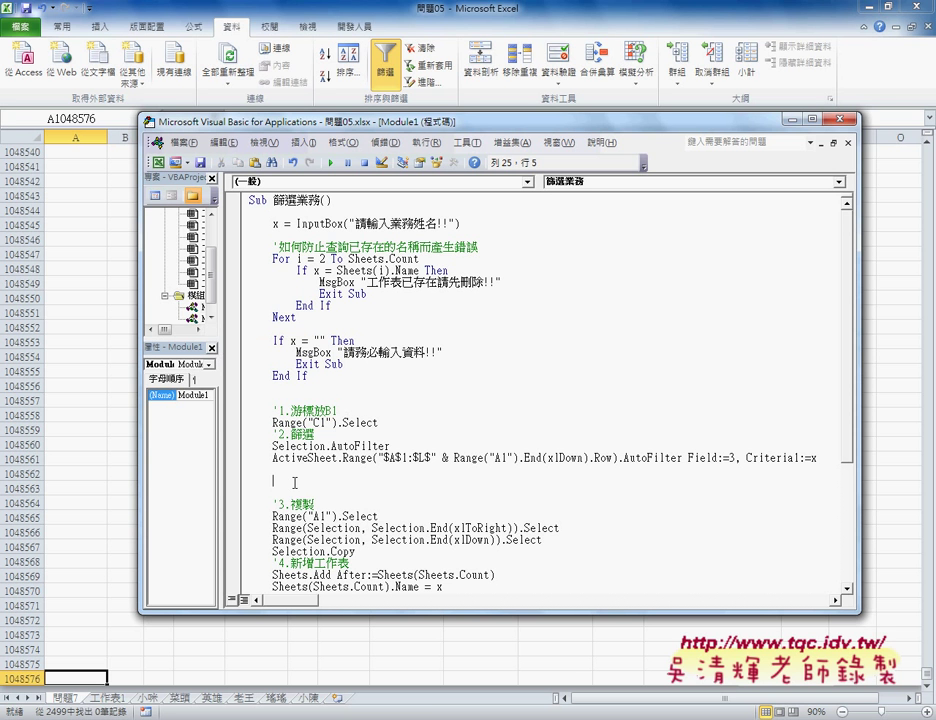
type("If x = \"\" Then         MsgBox \"請務必輸入資料!!\"         Exit Sub     End If")
left_click(295, 481)
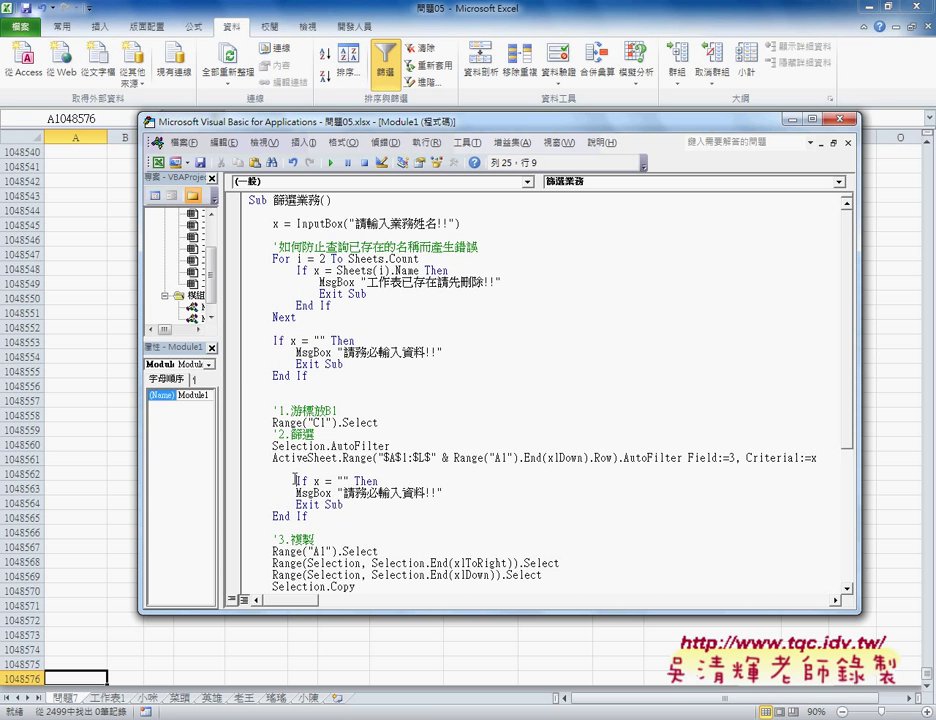
key("shift+Tab")
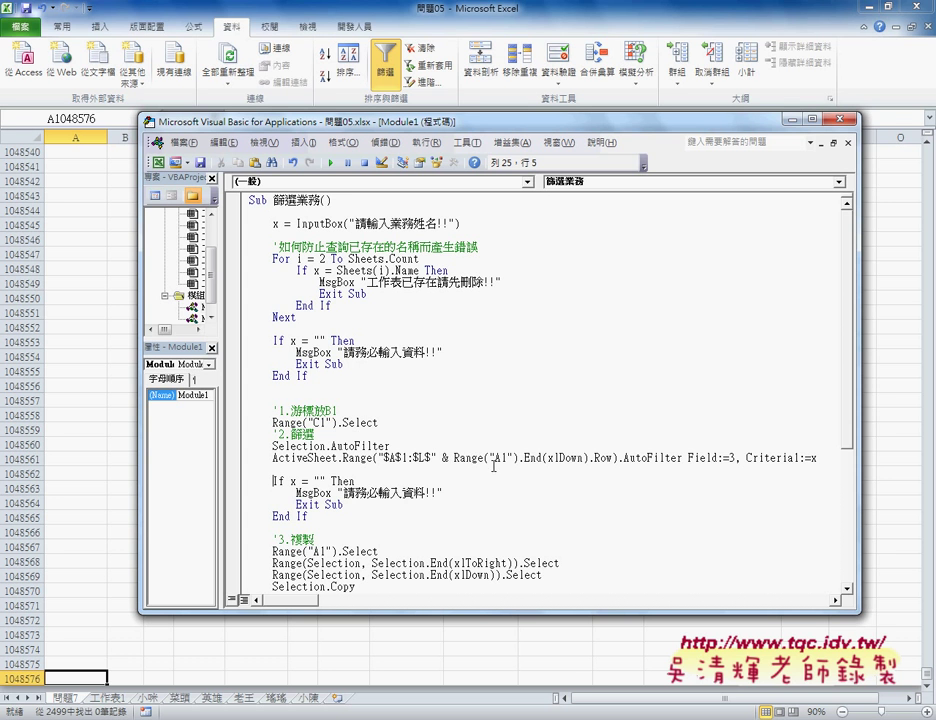
- Replace the x = "" condition with Range("A1").End, clearing the compile error and stray parentheses
left_click_drag(291, 481, 327, 481)
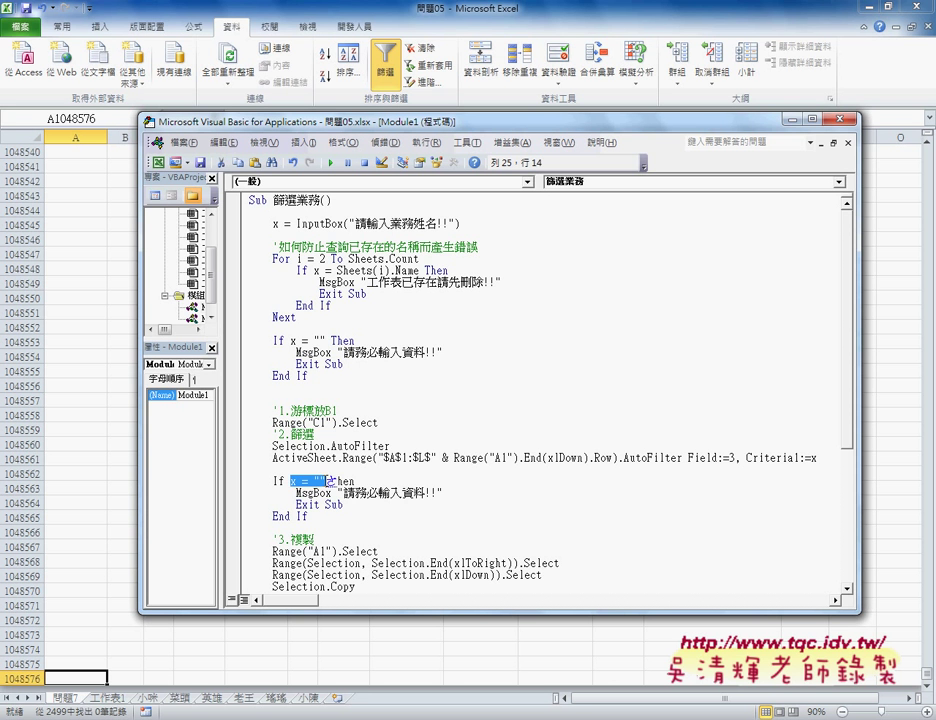
type("ran")
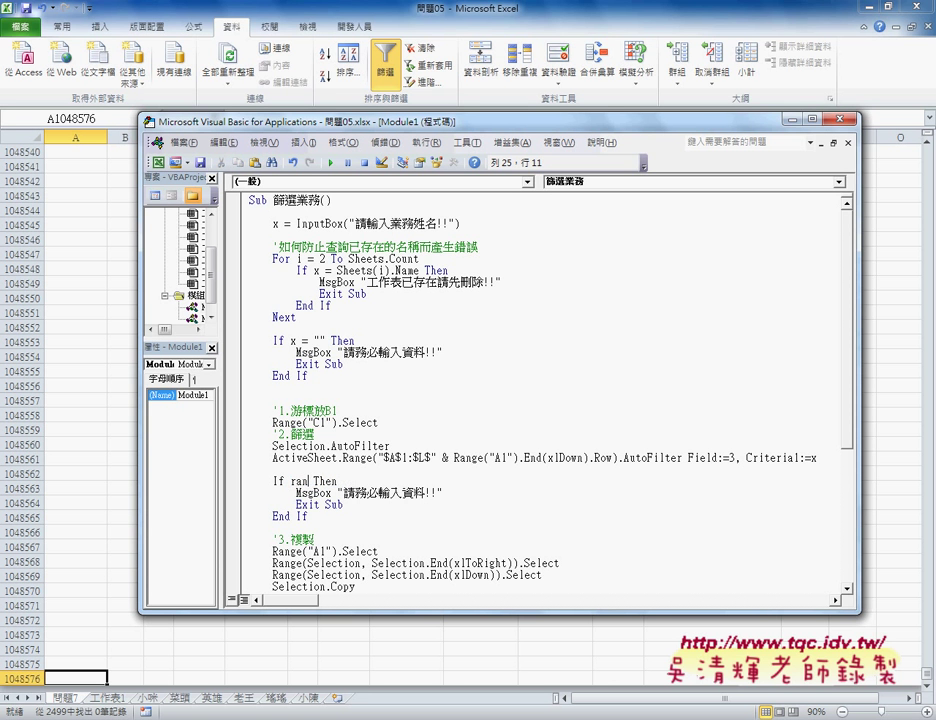
type("g")
type("e(\"")
type("A1\"")
type(").End")
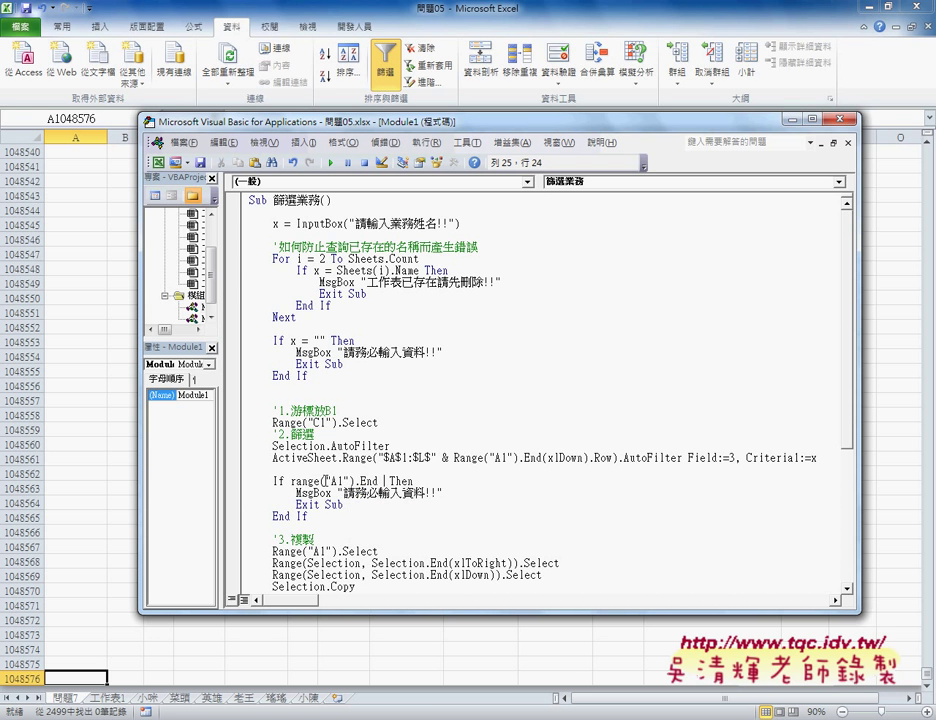
key("BackSpace")
type("(")
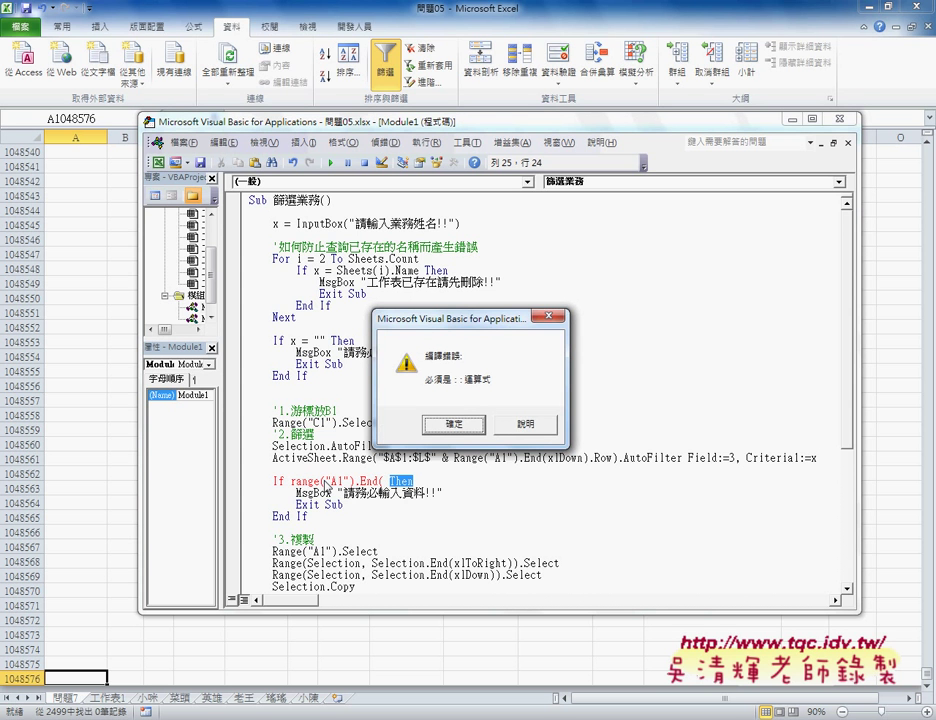
key("Return")
key("Left")
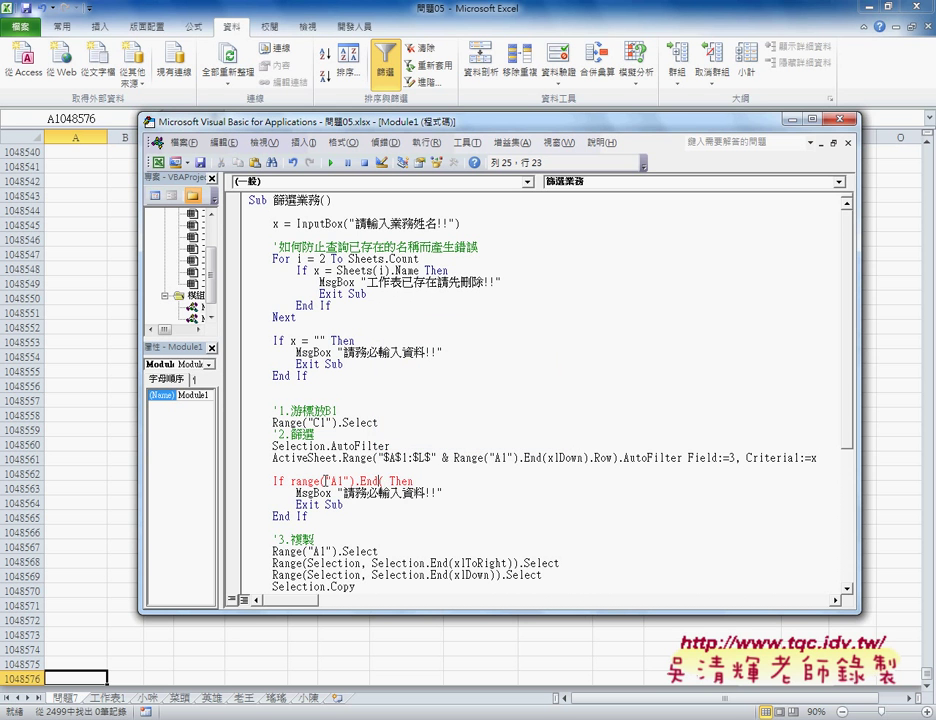
key("Delete")
type("(")
key("BackSpace")
key("BackSpace")
key("BackSpace")
key("BackSpace")
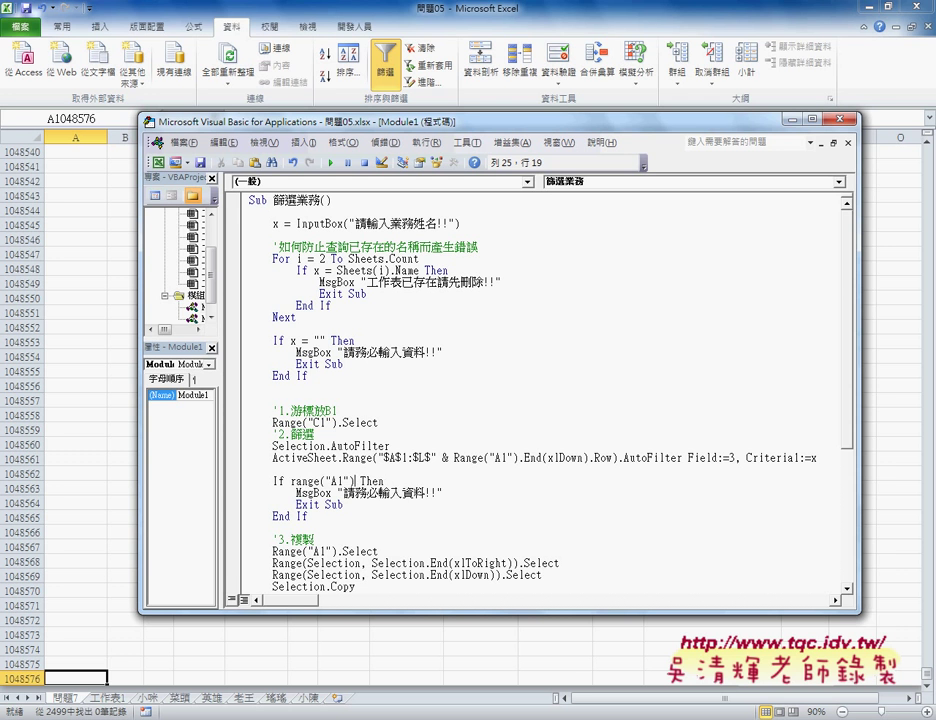
key("ctrl+j")
type("E")
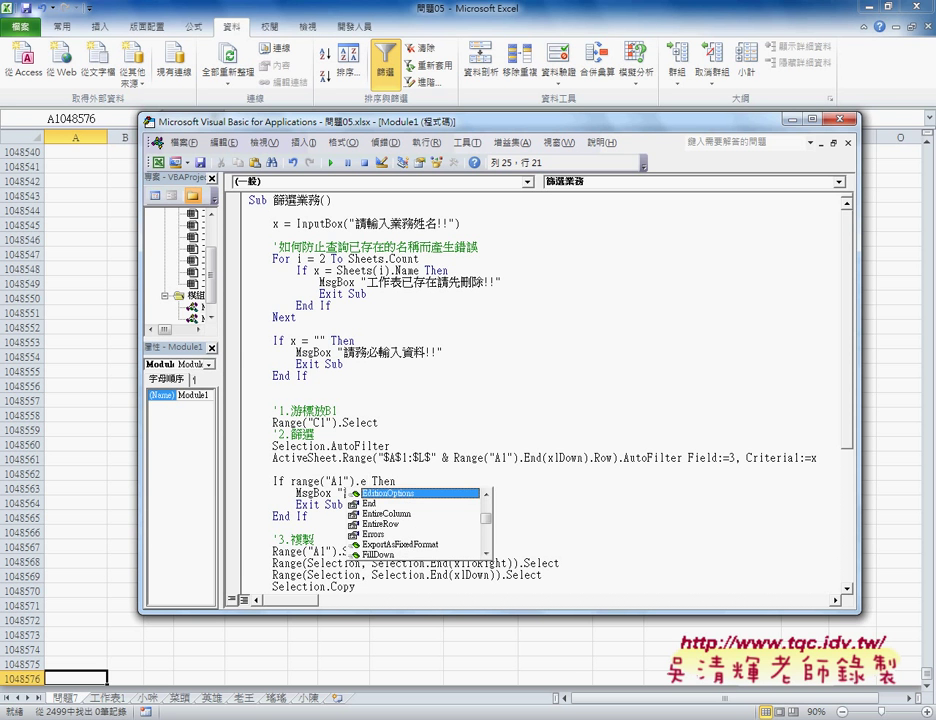
key("space")
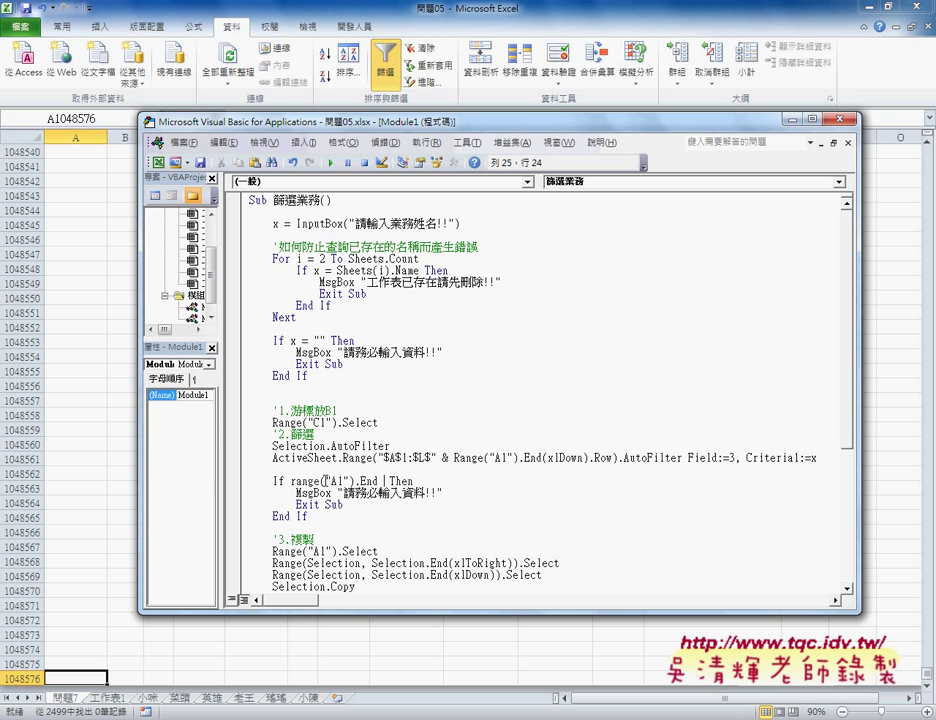
type("(")
- Complete the condition as If Range("A1").End(xlDown).Row = 1048576 Then
key("shift+End")
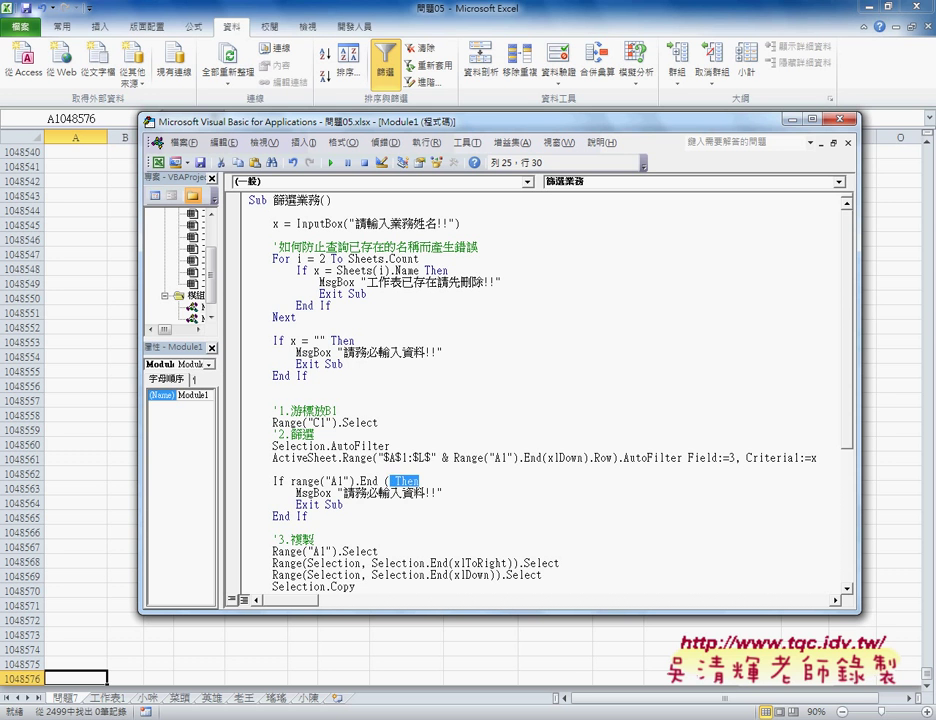
key("Delete")
key("BackSpace")
key("BackSpace")
type("(")
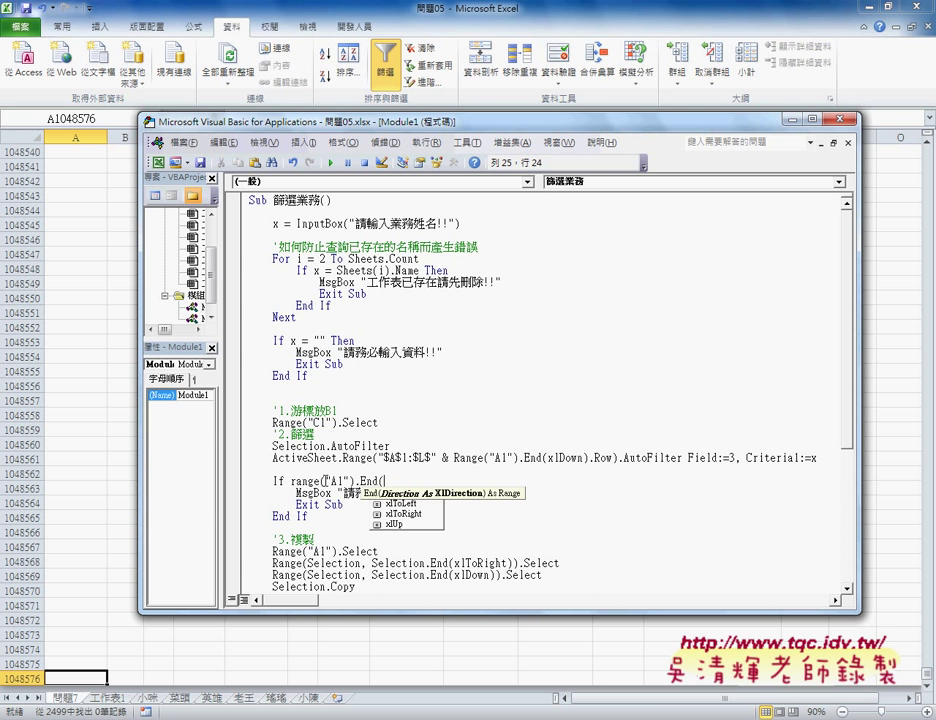
type("xlDown )")
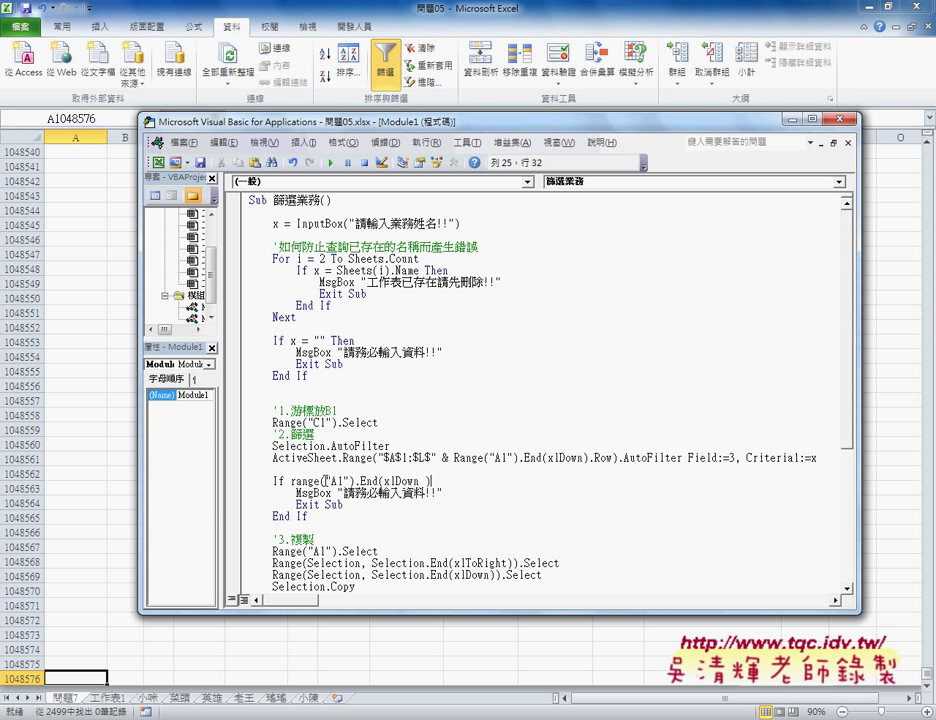
type(".r")
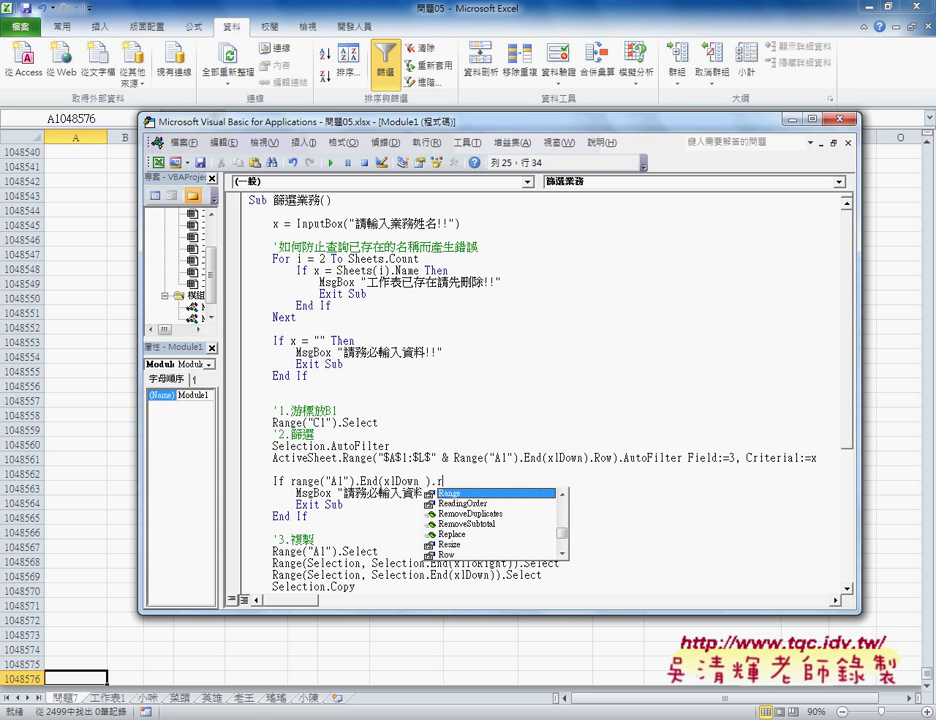
key("Down")
key("Down")
key("Down")
key("Down")
key("Down")
key("Tab")
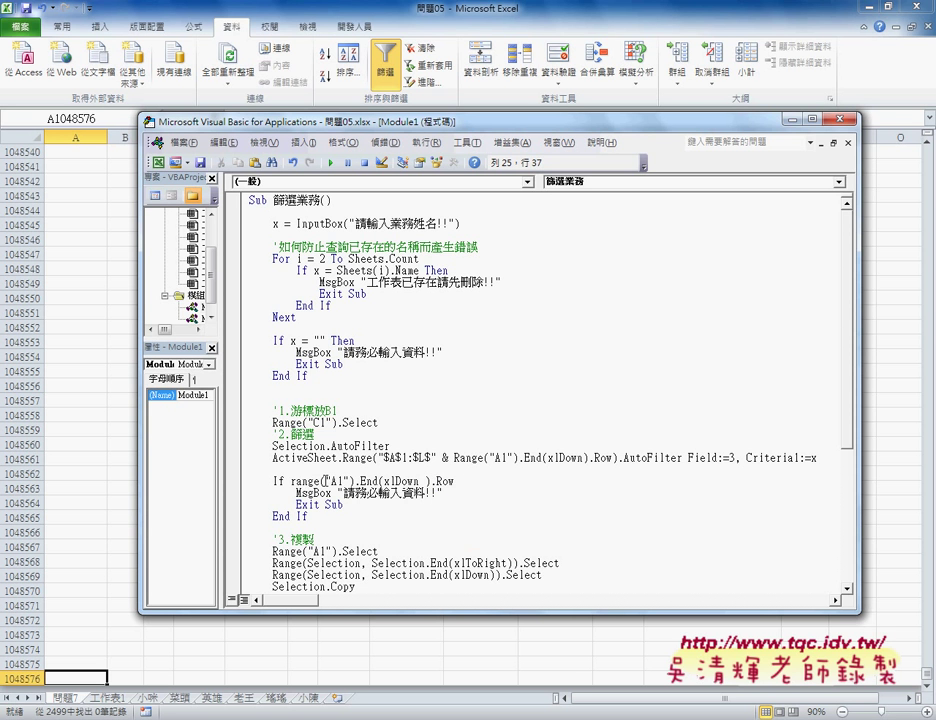
type("then")
key("Return")
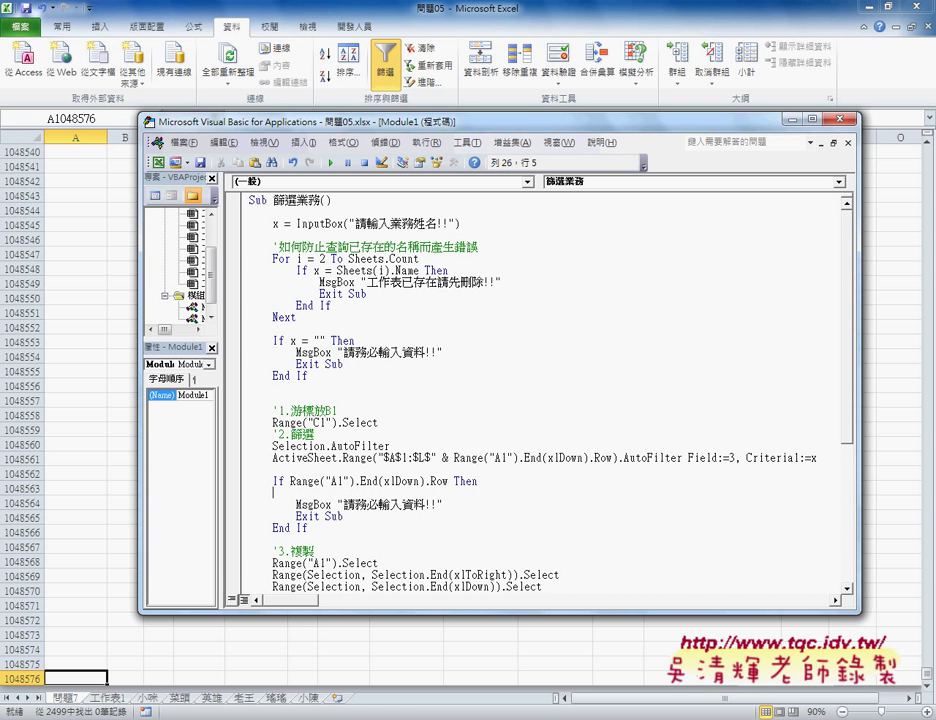
key("Delete")
key("Up")
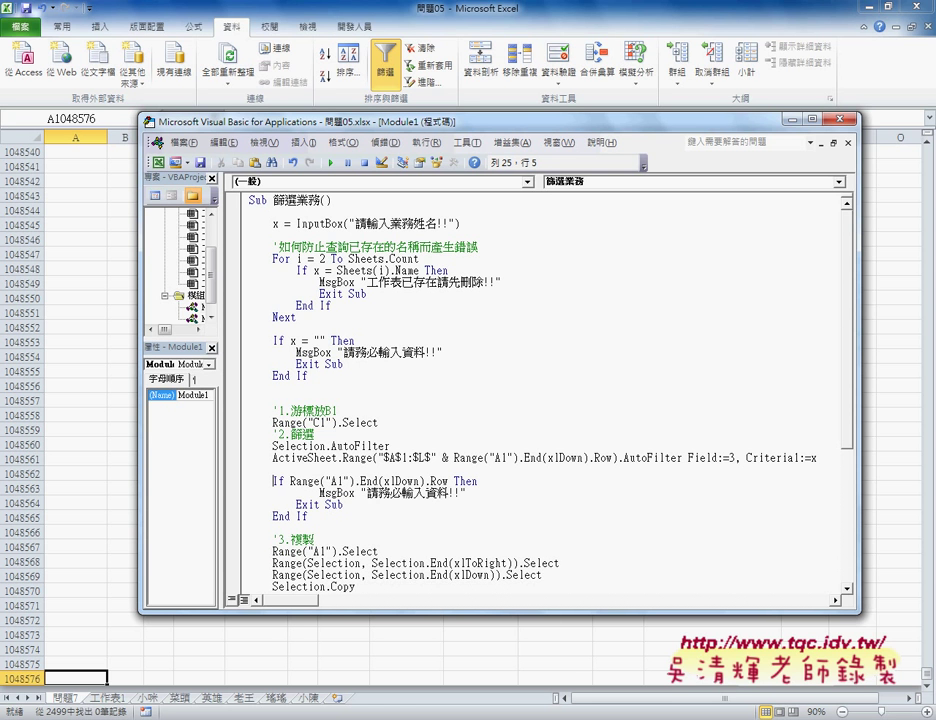
key("Right")
key("Right")
key("Right")
key("Right")
key("Right")
key("Right")
key("Right")
key("Right")
key("Right")
type("=")
type("10485")
type("76")
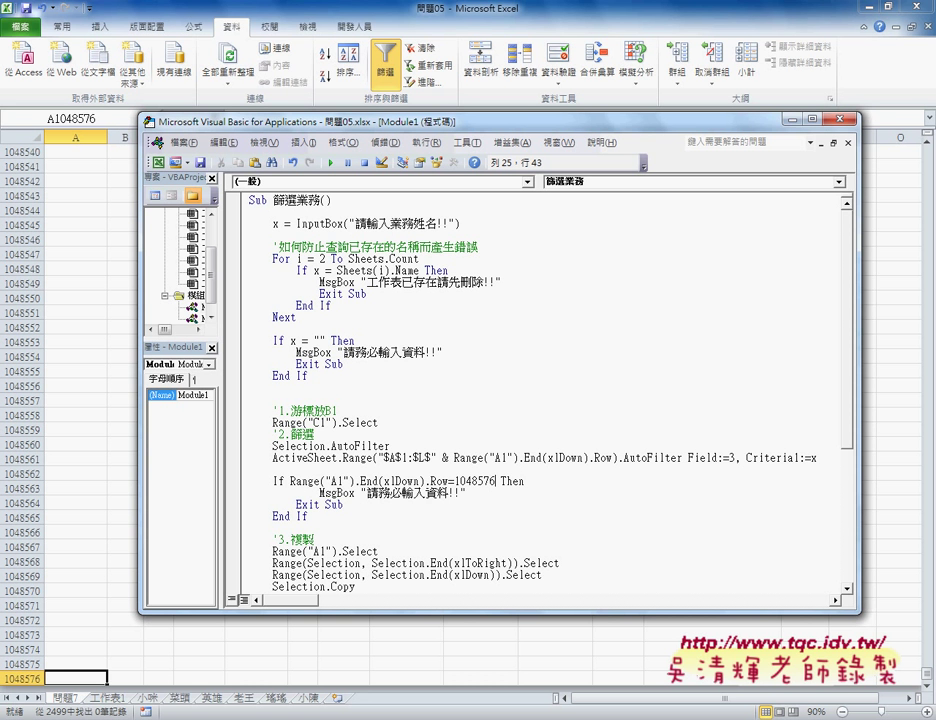
left_click(489, 481)
- Change the MsgBox text to 查無資料!! and set a breakpoint on the empty-results If line
left_click_drag(367, 493, 451, 494)
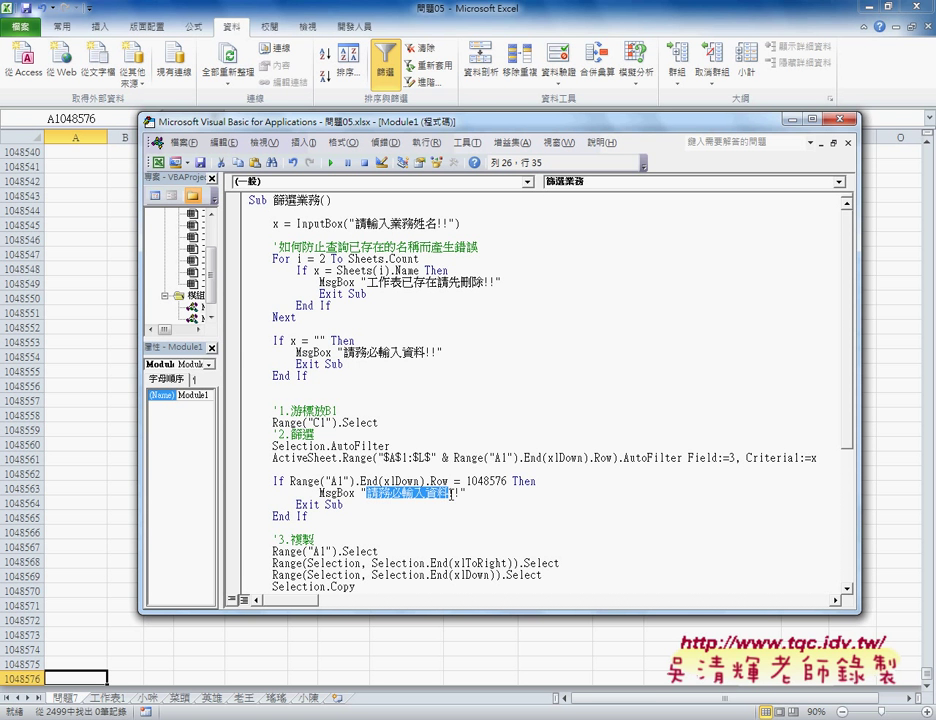
type("查無資")
type("ㄌㄧㄠ")
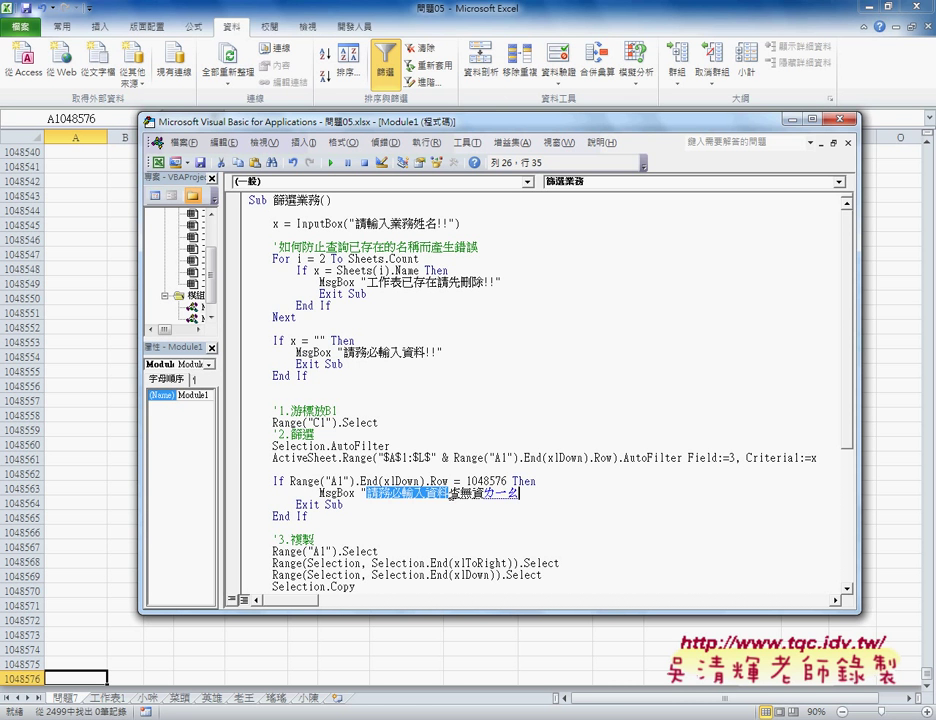
key("Return")
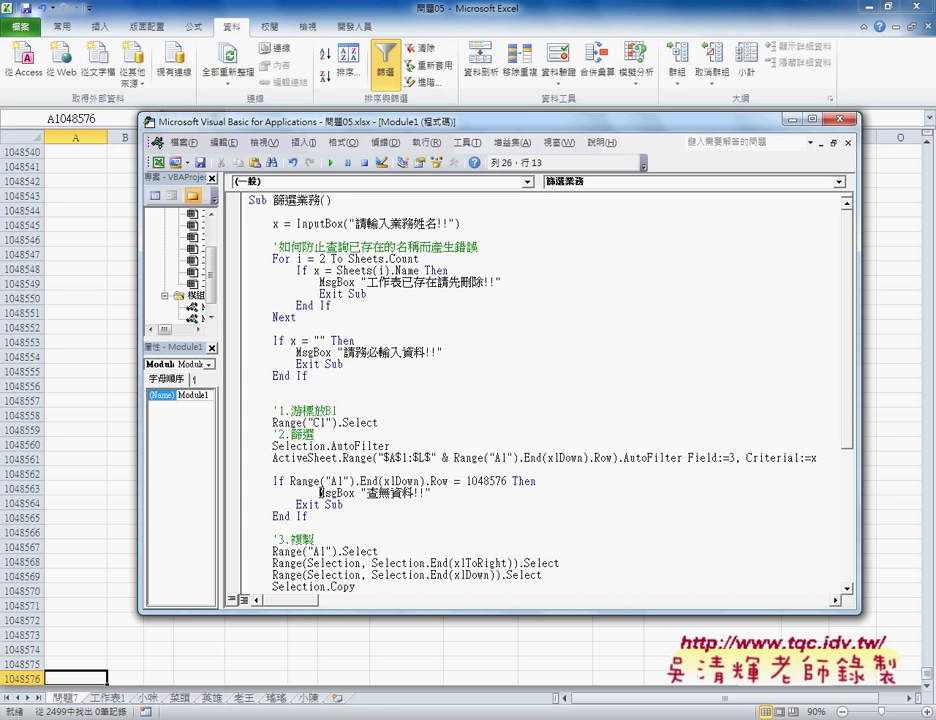
left_click(296, 492)
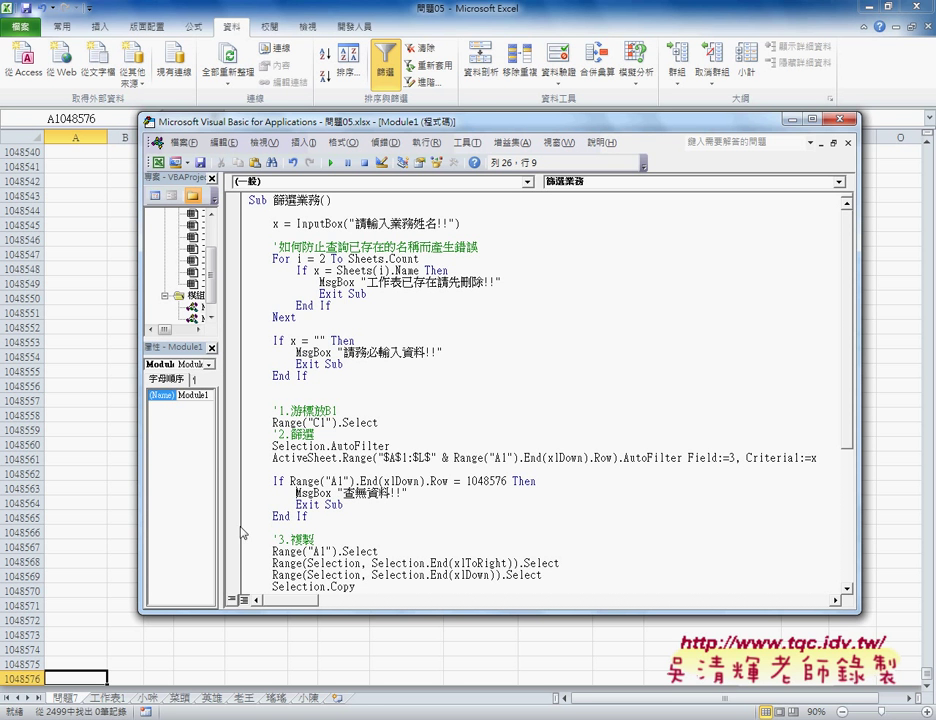
left_click(232, 481)
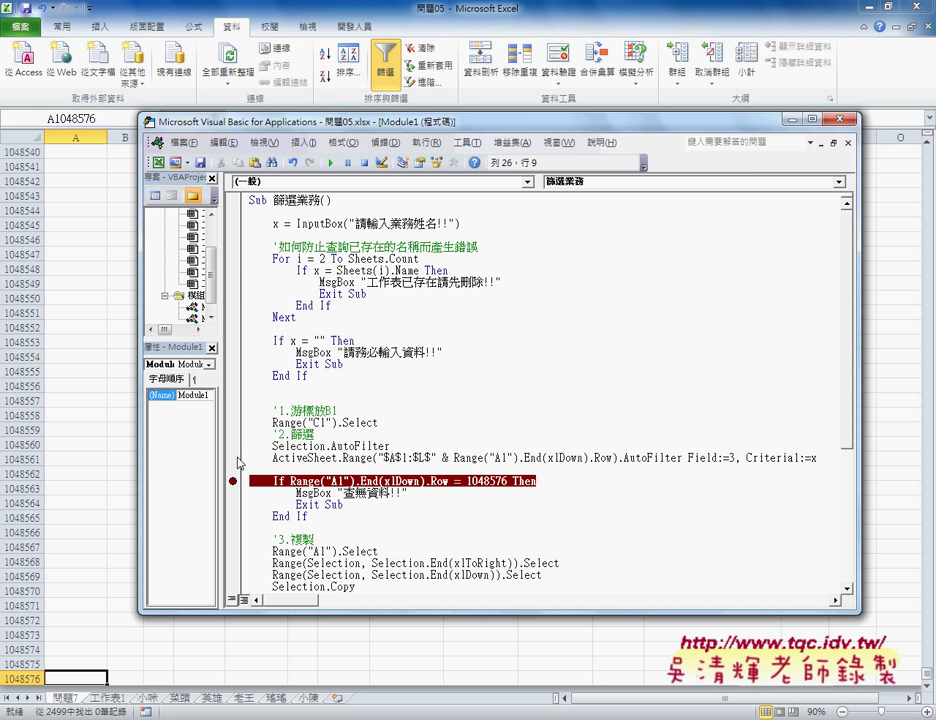
- Return to the worksheet and go back to cell A1 at the top
left_click(395, 68)
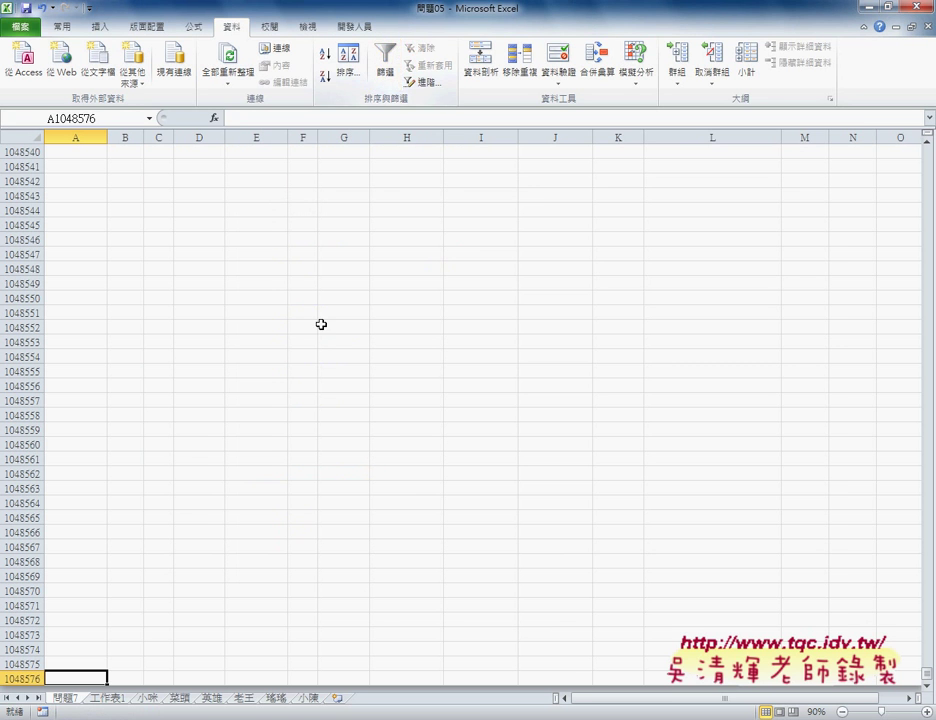
scroll(321, 324, "up", 10)
scroll(321, 324, "up", 2)
scroll(321, 324, "up", 4)
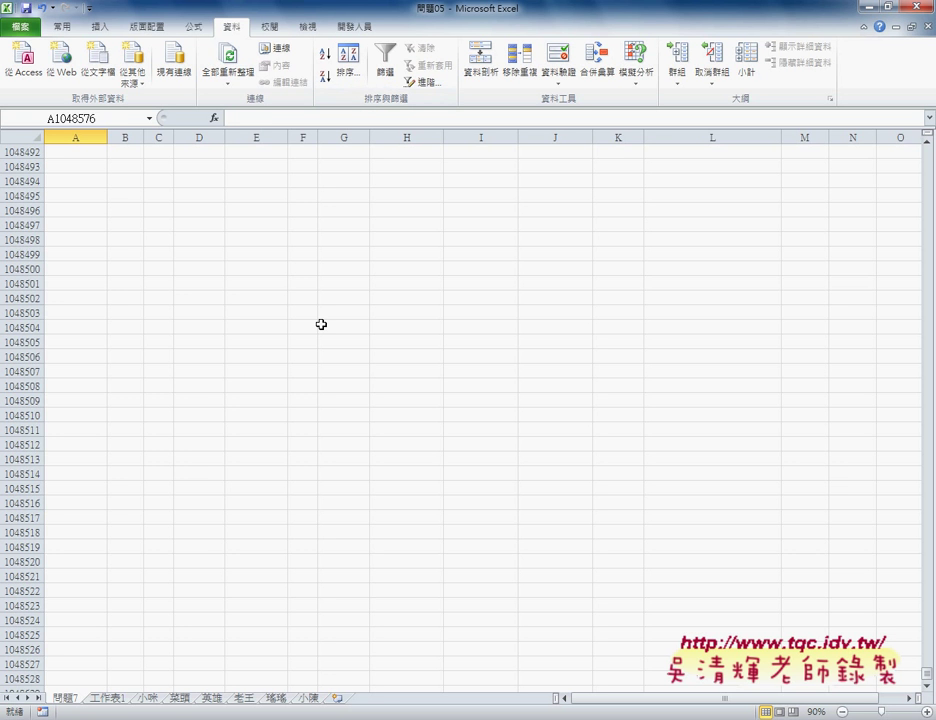
key("ctrl+Up")
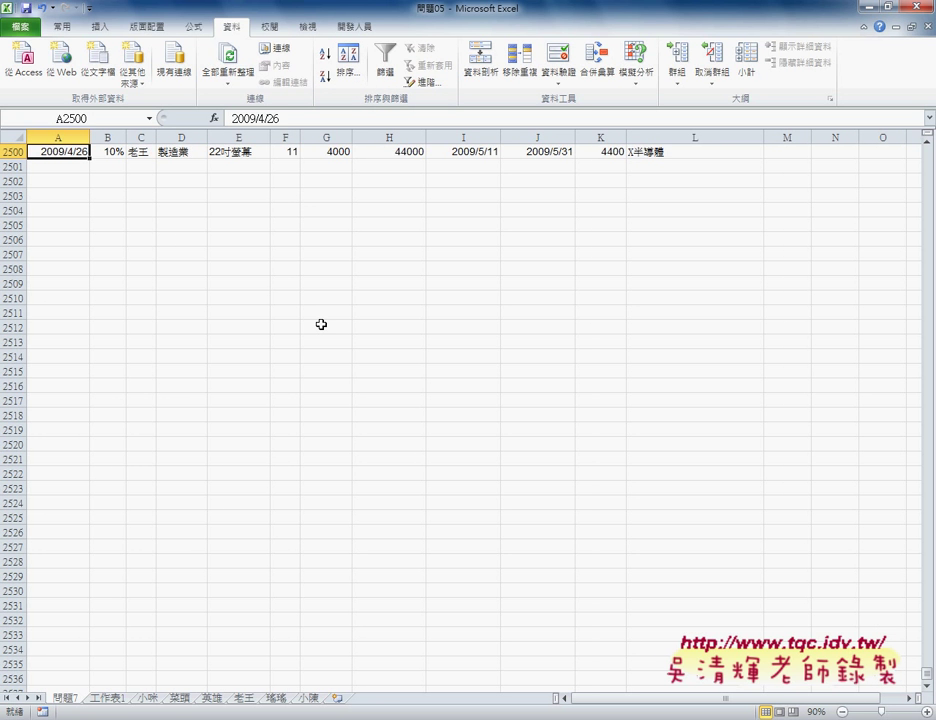
key("ctrl+Up")
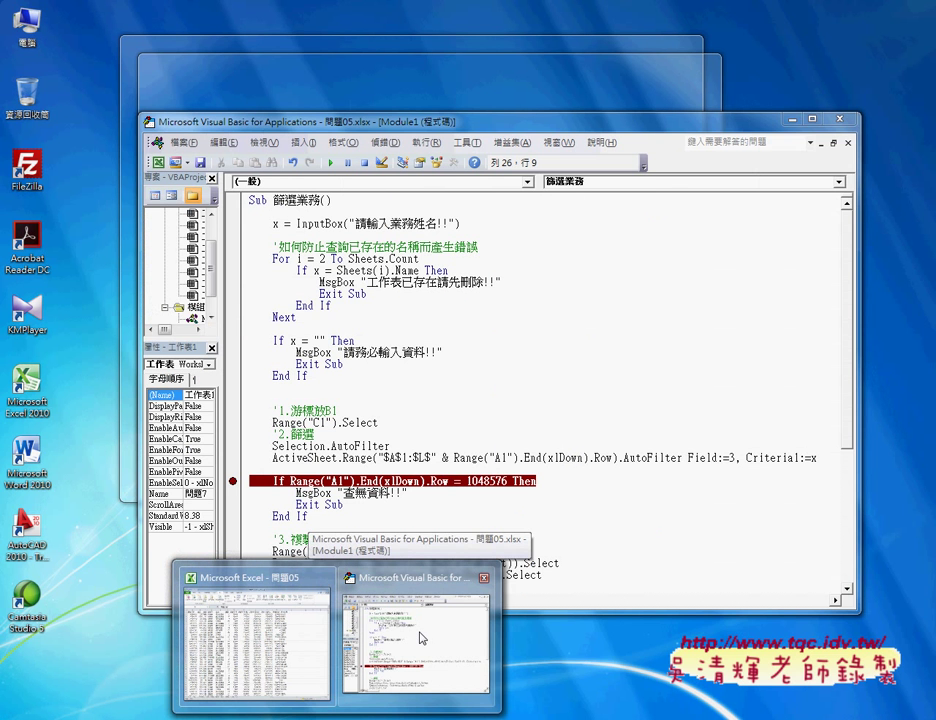
- Run 篩選業務 with a salesperson name that has no records, stepping until 查無資料!! appears
left_click(421, 637)
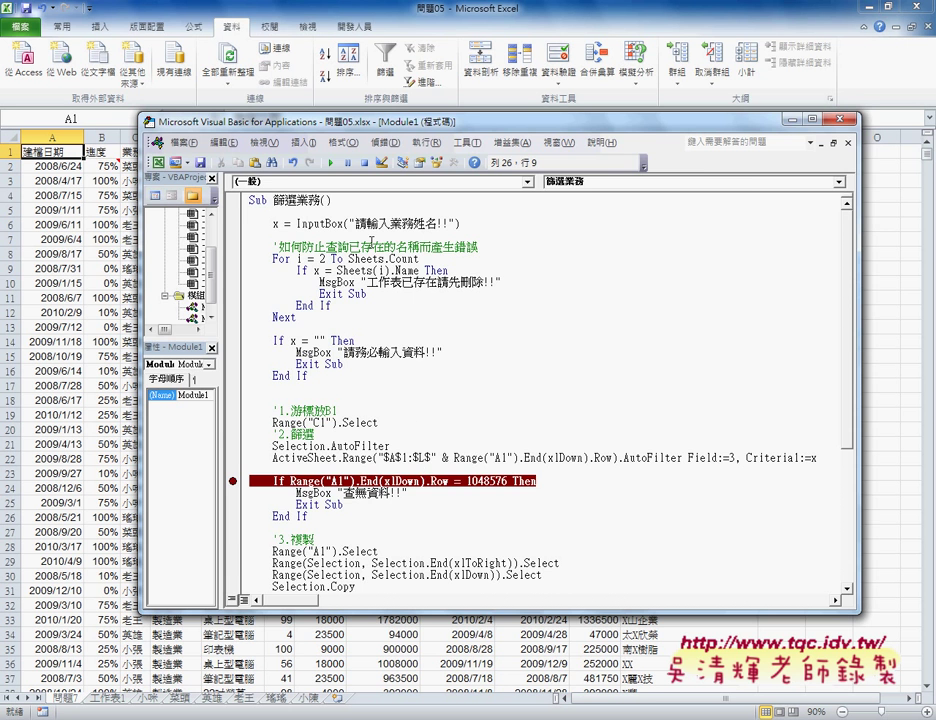
key("F5")
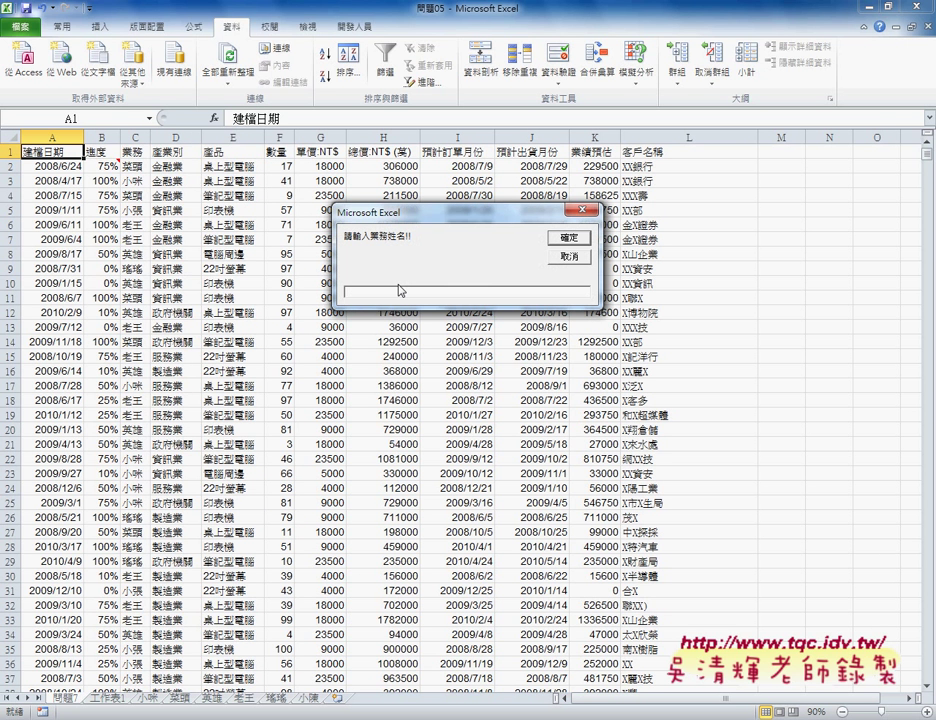
type("T")
type("小力小李")
key("Return")
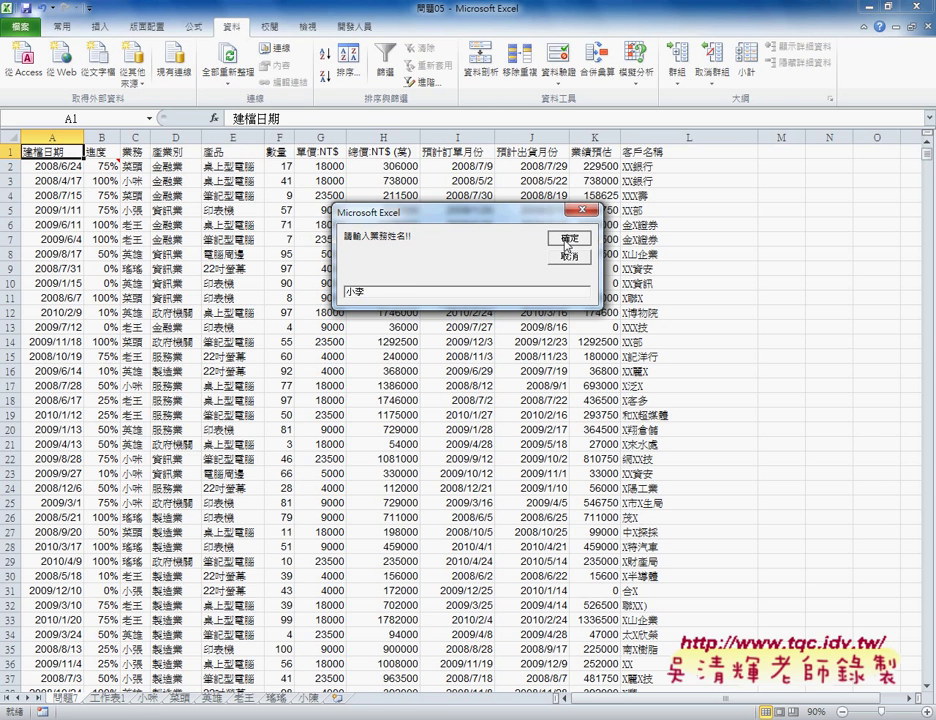
left_click(565, 238)
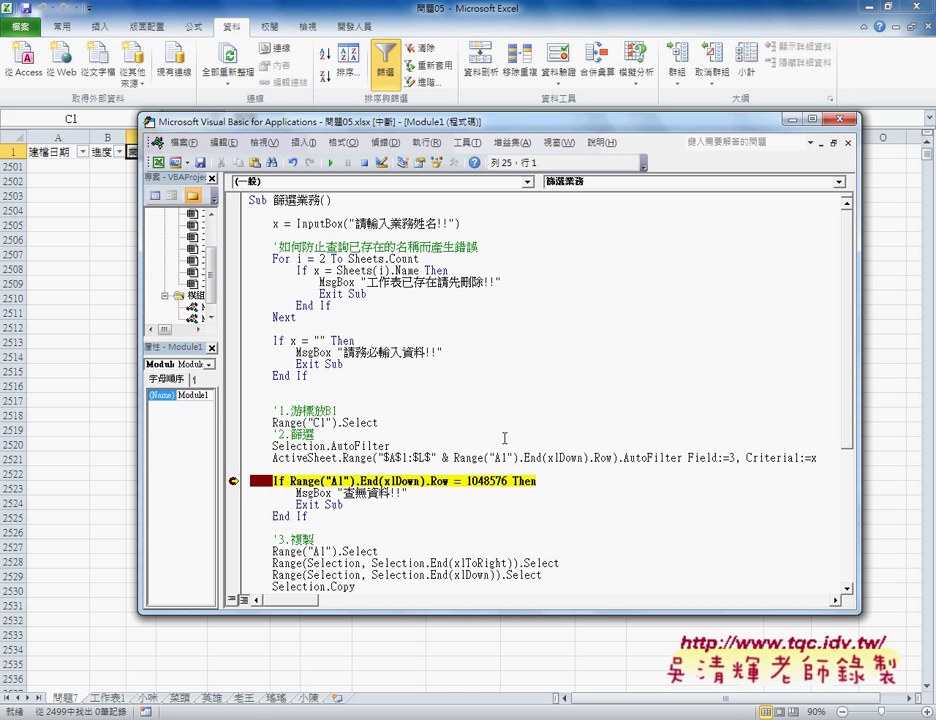
key("F8")
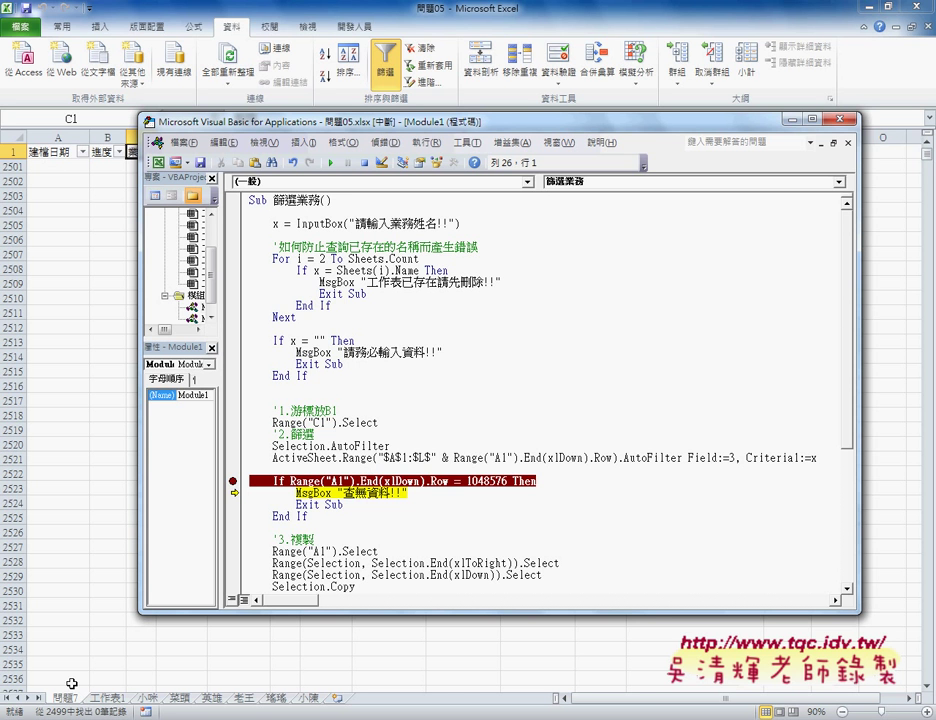
key("F8")
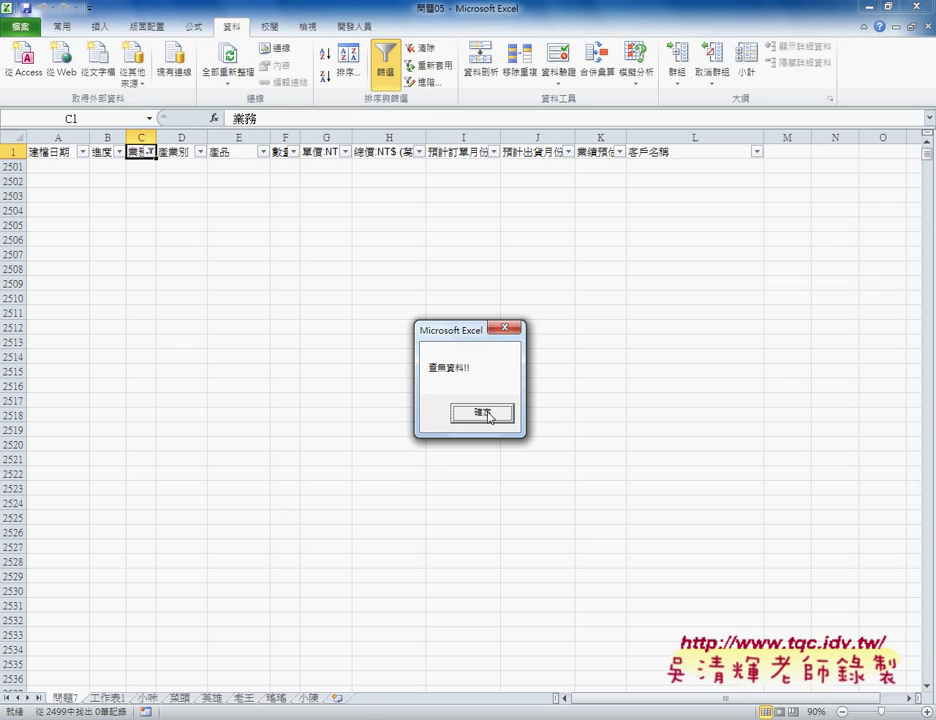
key("Return")
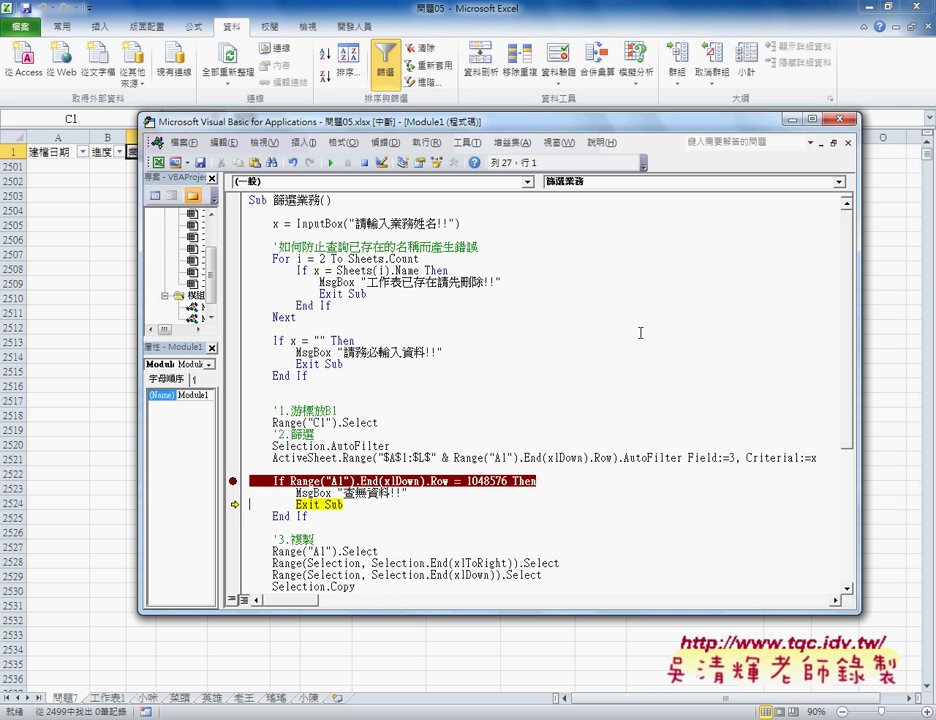
- Check the empty filtered sheet, then copy the Selection.AutoFilter statement in the macro
left_click(926, 145)
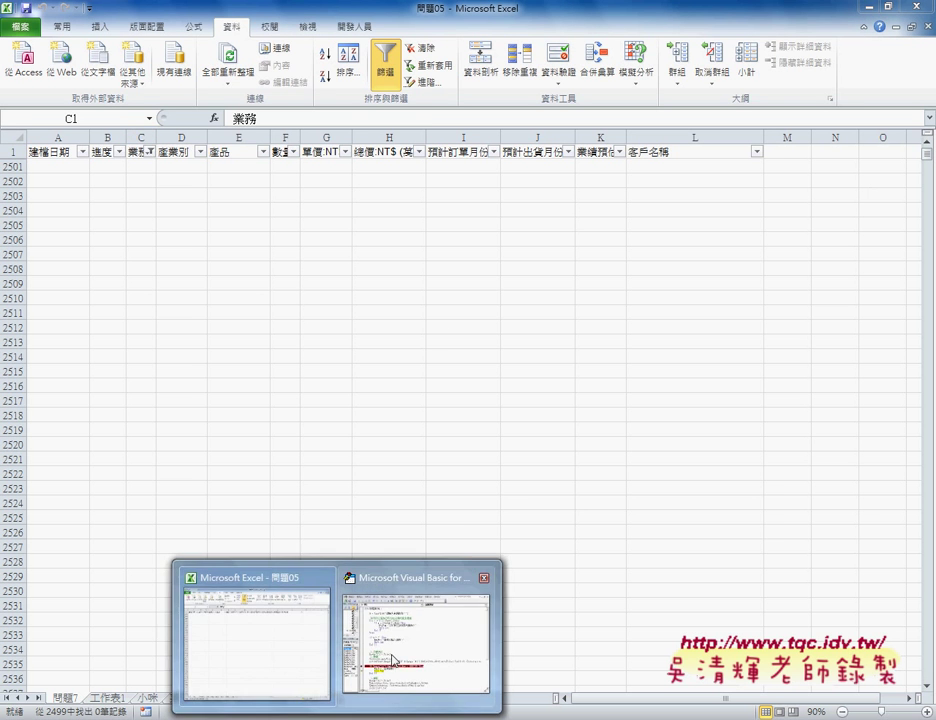
left_click(412, 626)
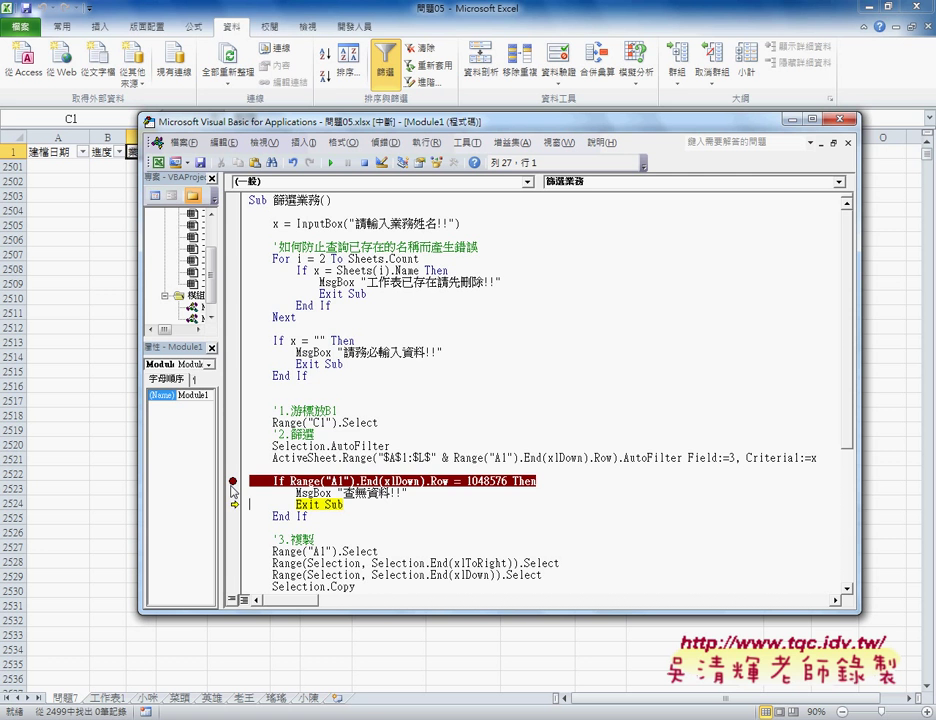
scroll(397, 483, "down", 6)
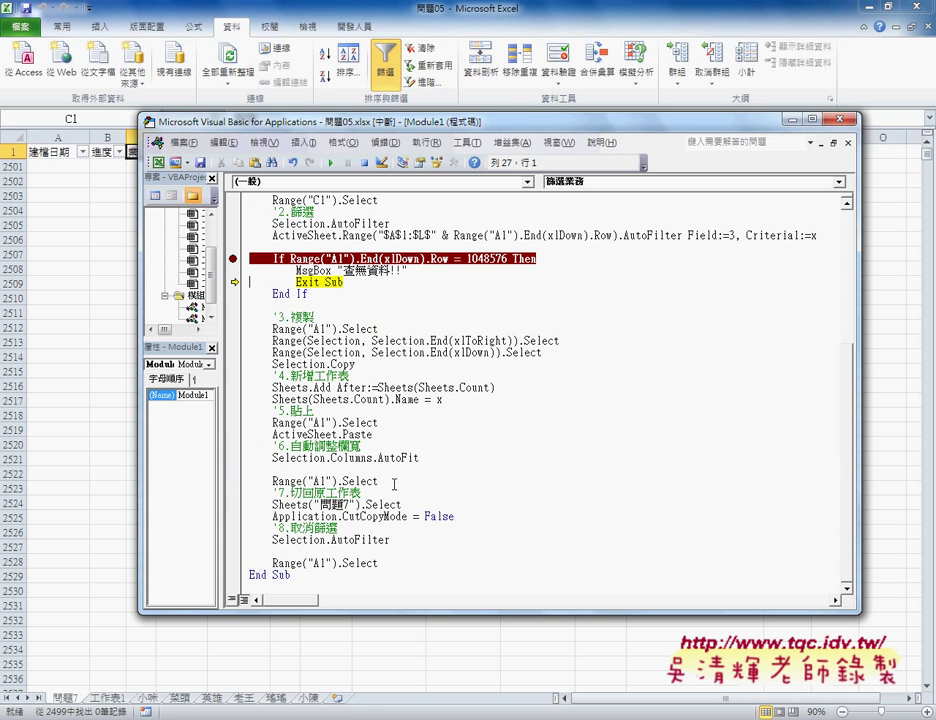
left_click_drag(390, 540, 273, 540)
key("ctrl+c")
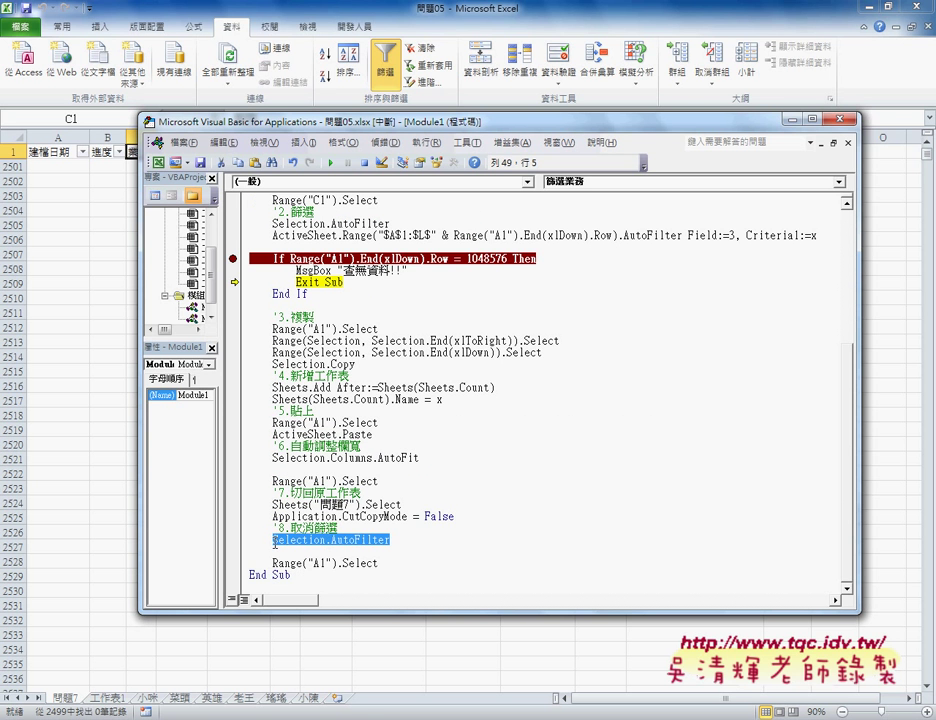
- Paste Selection.AutoFilter below the 查無資料!! MsgBox and execute it to clear the filter
left_click(427, 269)
key("Return")
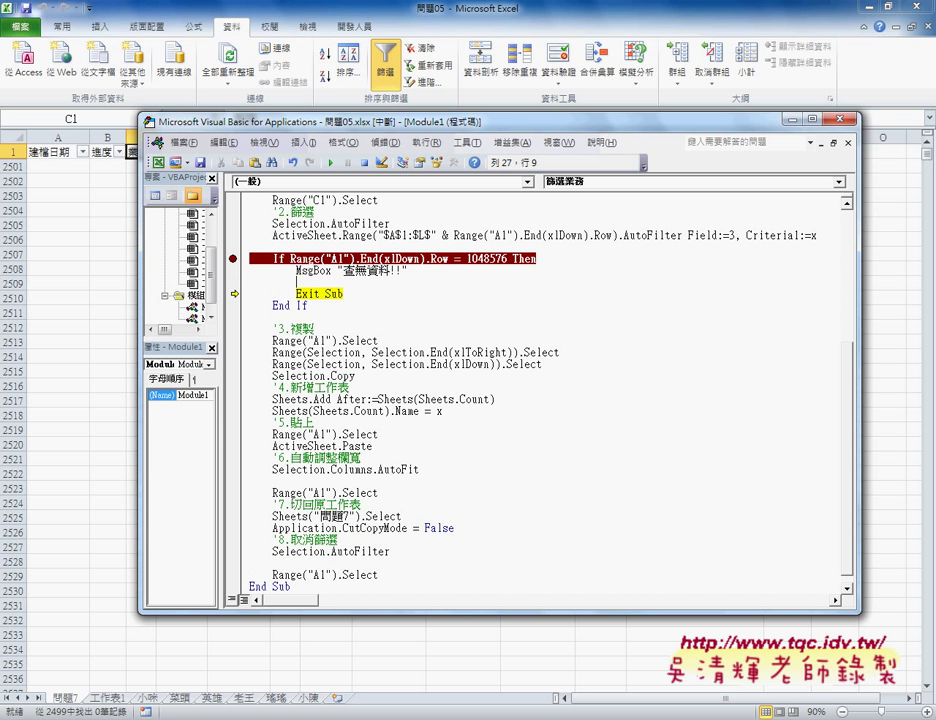
key("ctrl+v")
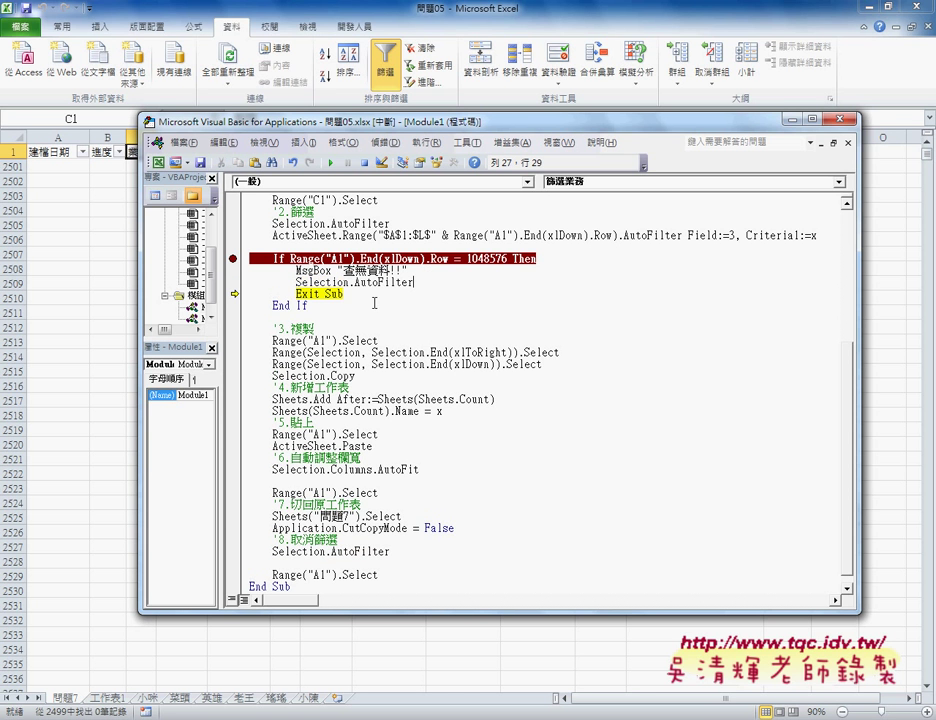
left_click_drag(233, 293, 233, 282)
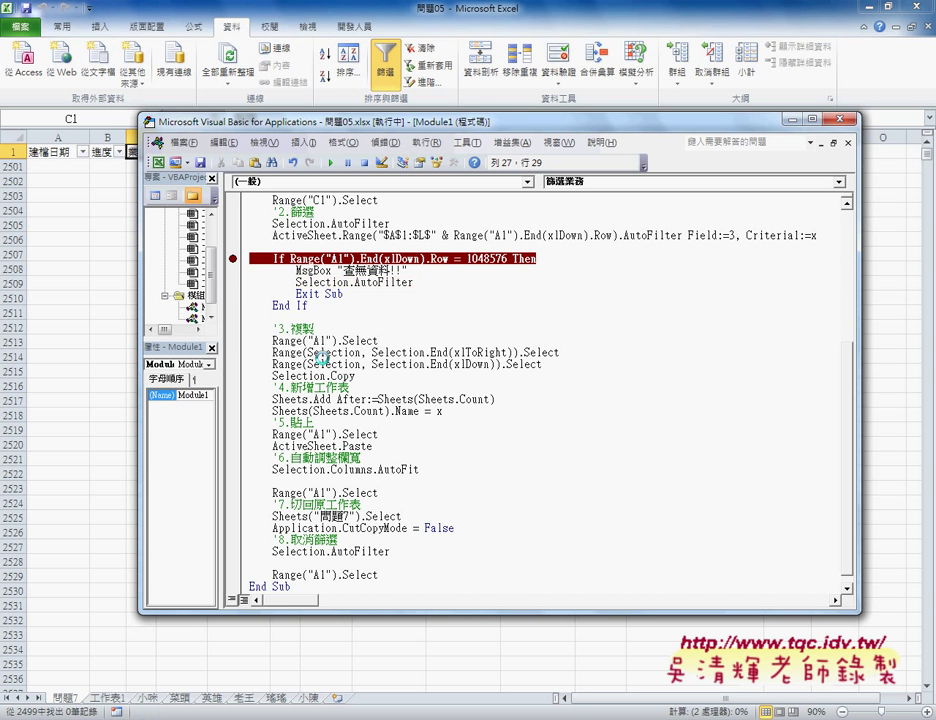
key("F8")
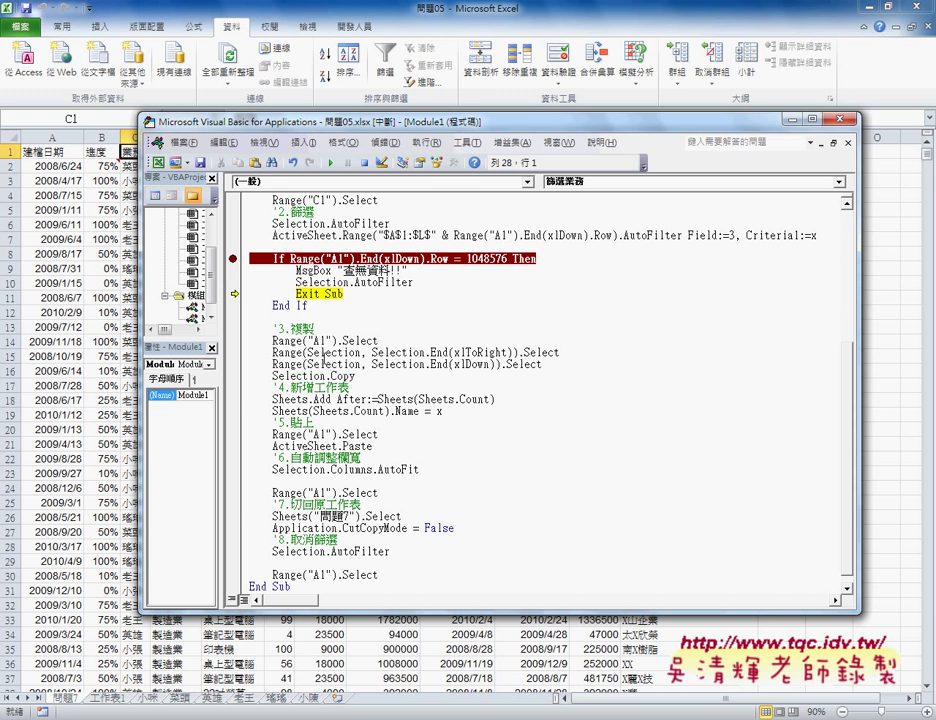
- Let the macro finish and clear the breakpoint on the 查無資料!! check
key("F8")
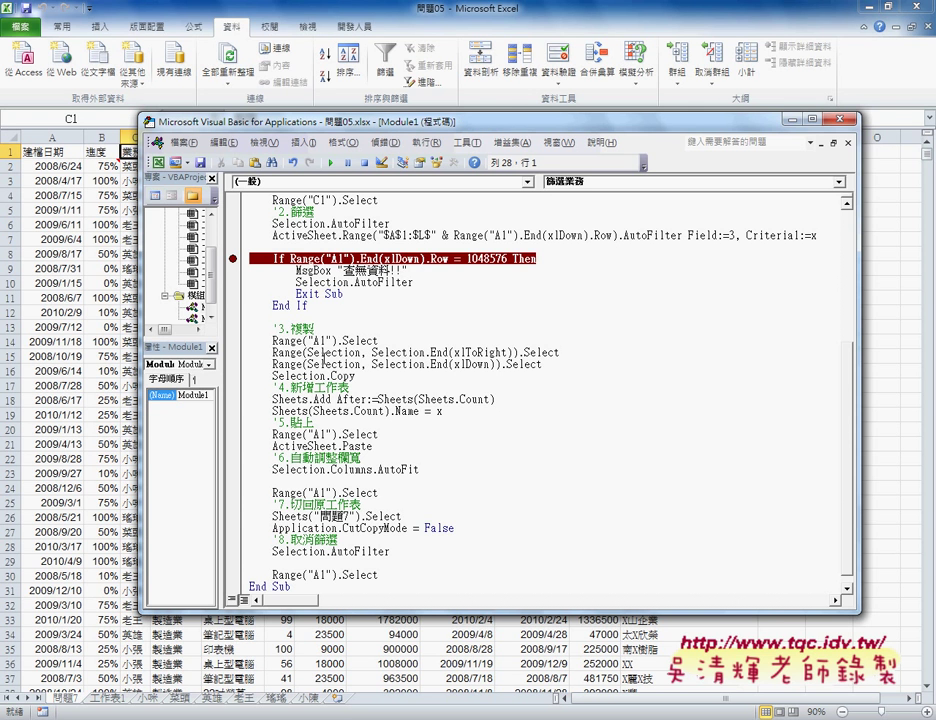
left_click(232, 258)
scroll(342, 380, "up", 3)
scroll(342, 380, "up", 3)
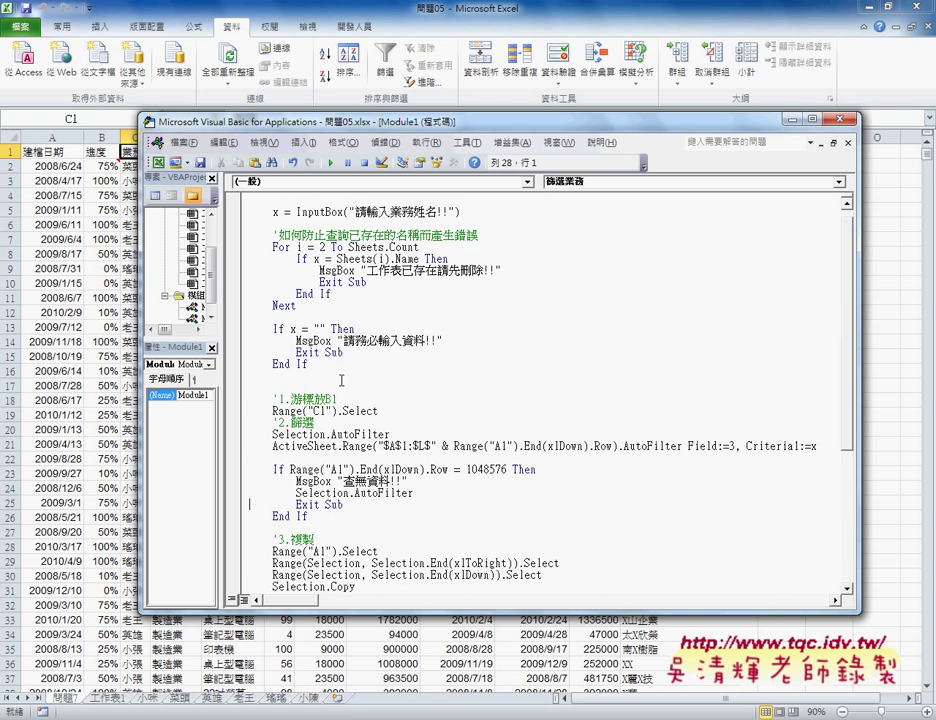
scroll(342, 380, "up", 1)
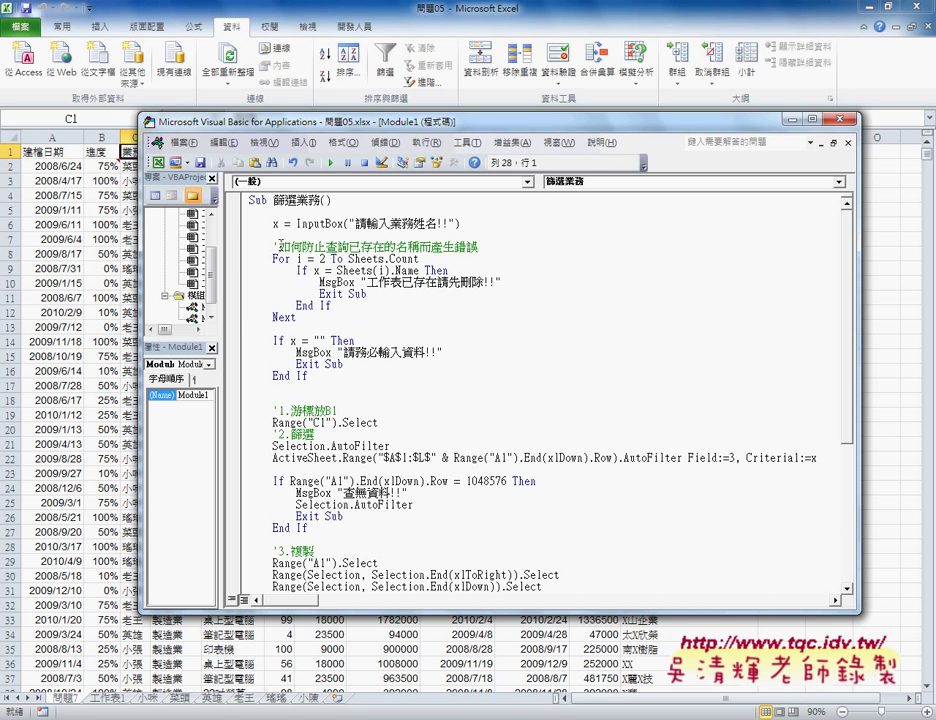
- Review the existing-sheet, empty-input and no-results If blocks, and enlarge the code window
left_click_drag(232, 317, 232, 256)
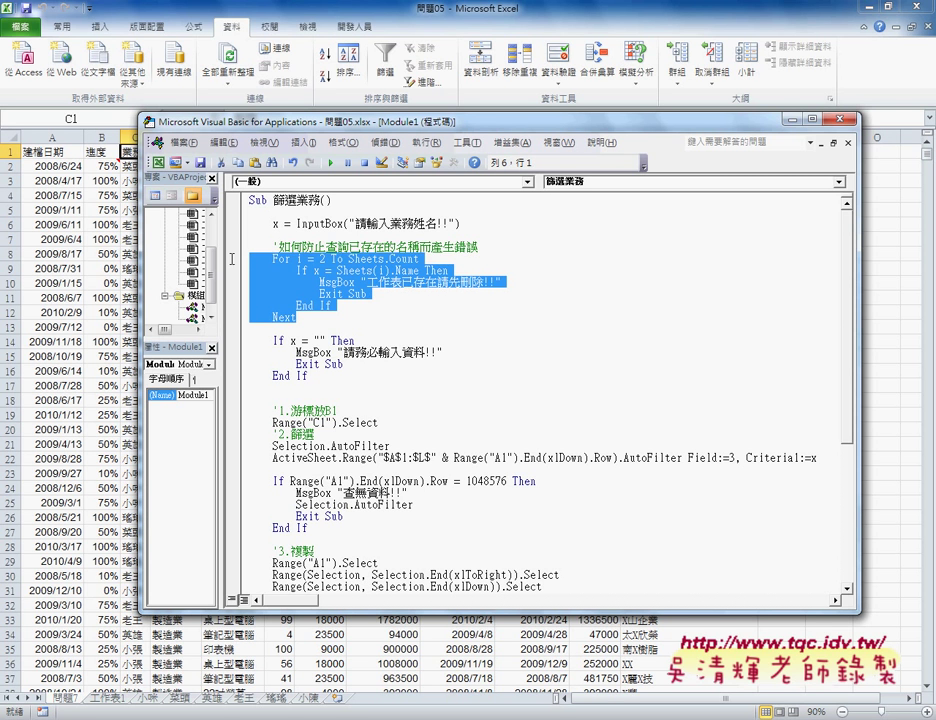
left_click_drag(238, 388, 238, 341)
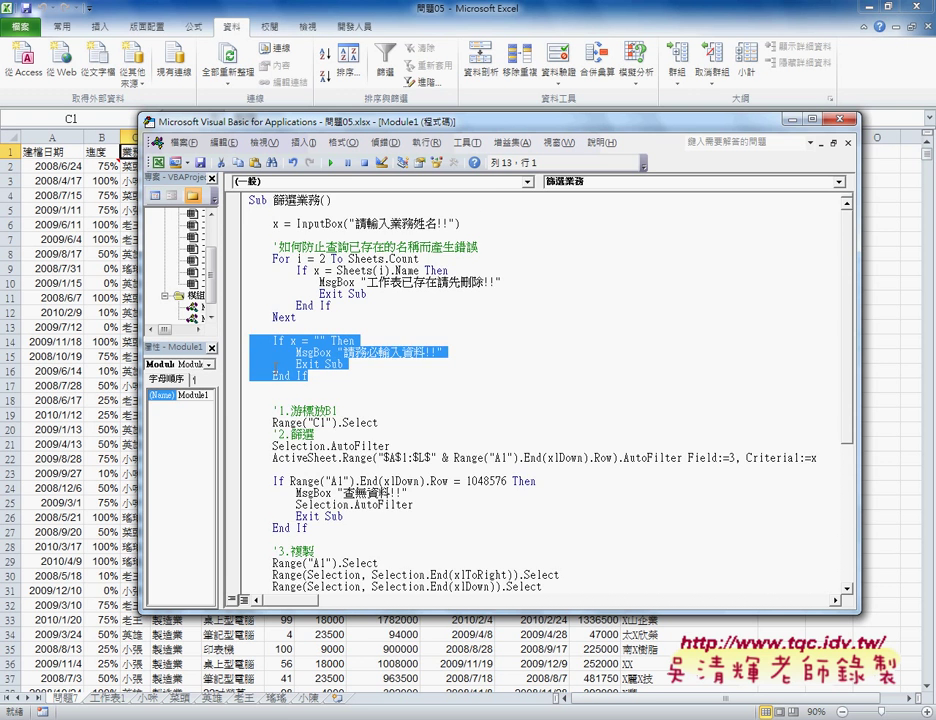
scroll(316, 400, "down", 2)
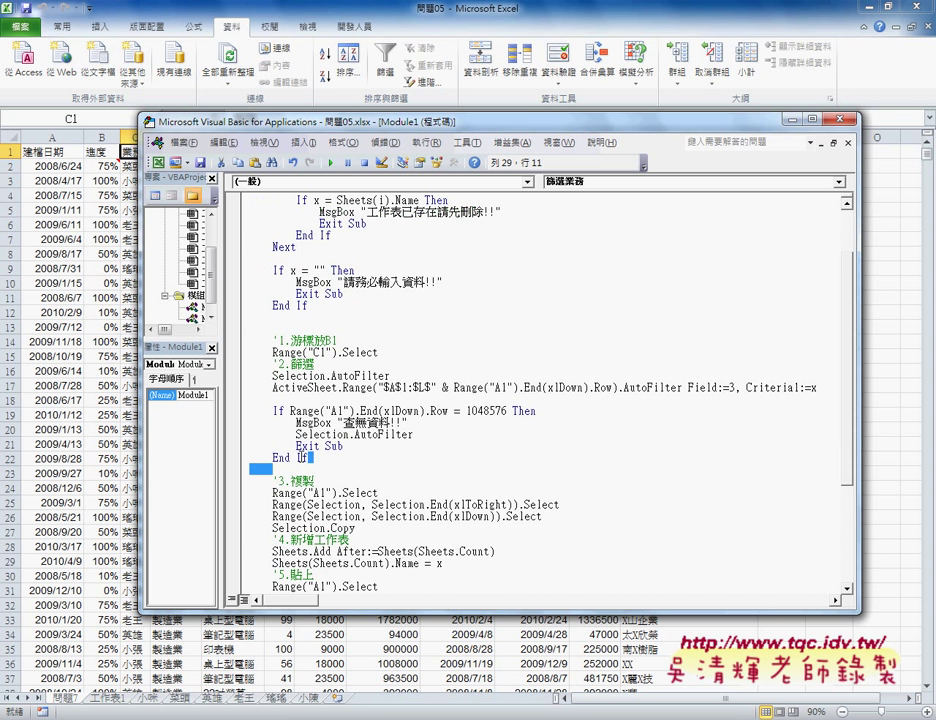
left_click_drag(339, 462, 250, 411)
scroll(339, 415, "up", 2)
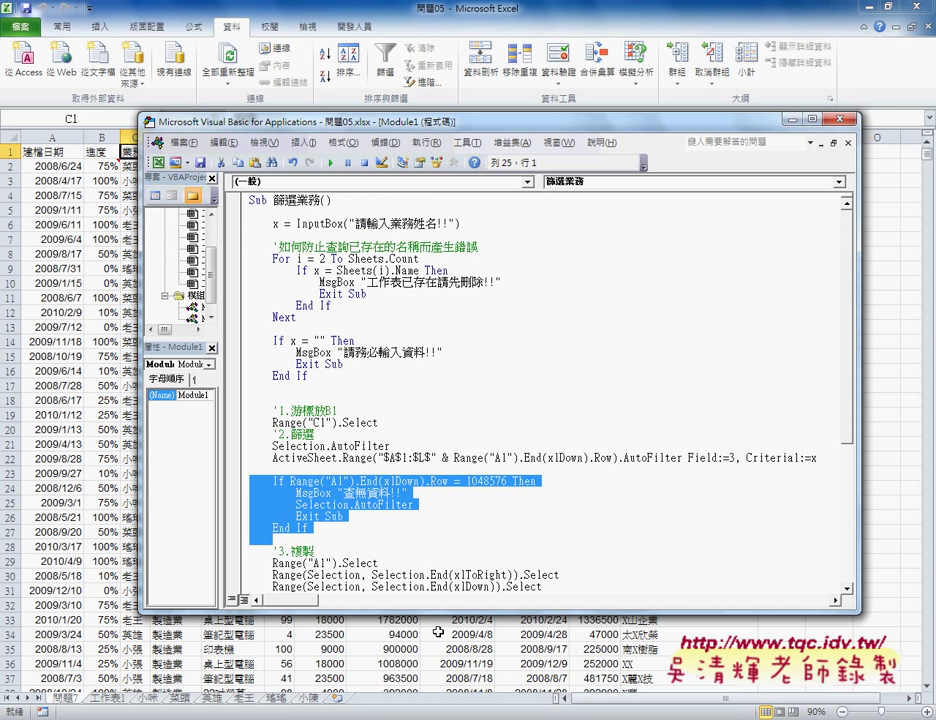
left_click_drag(436, 612, 436, 690)
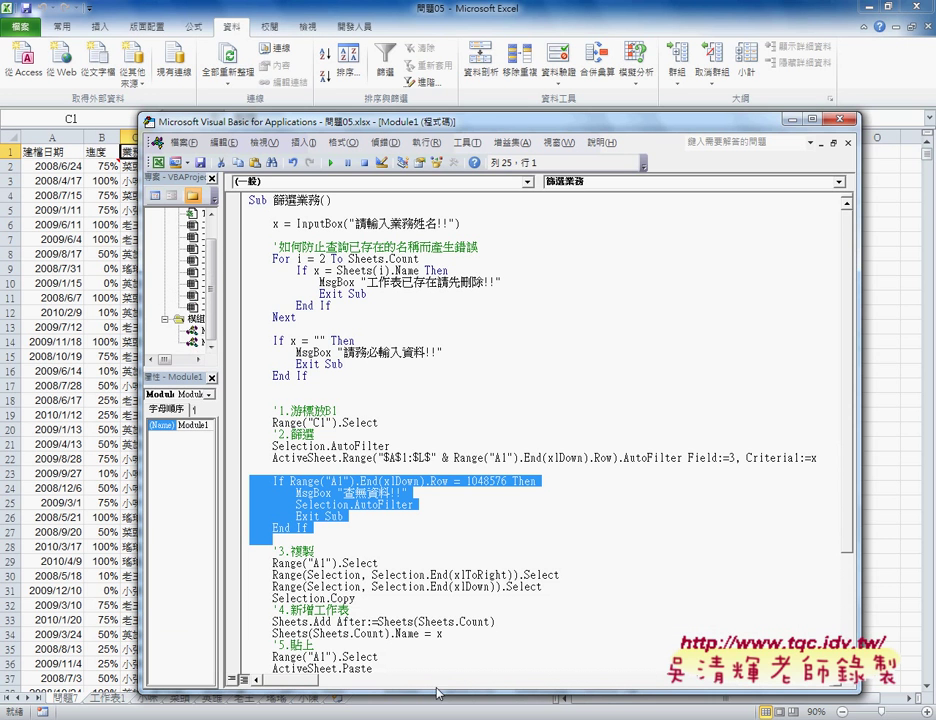